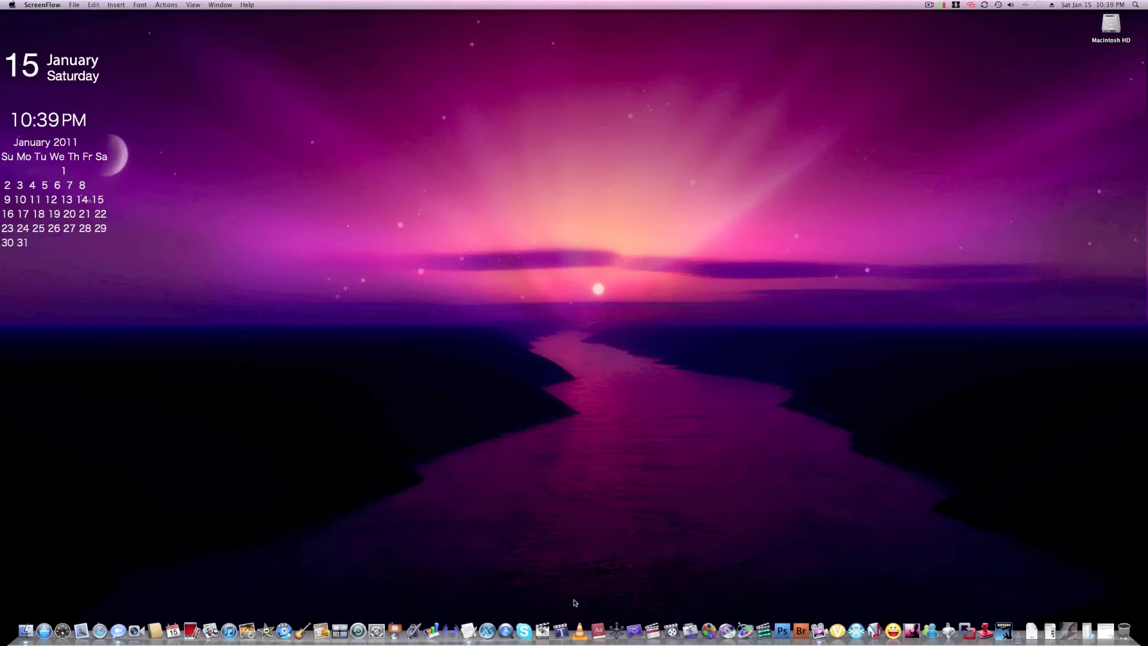
Launch VLC from the Dock, showing its empty playlist window.
click(575, 622)
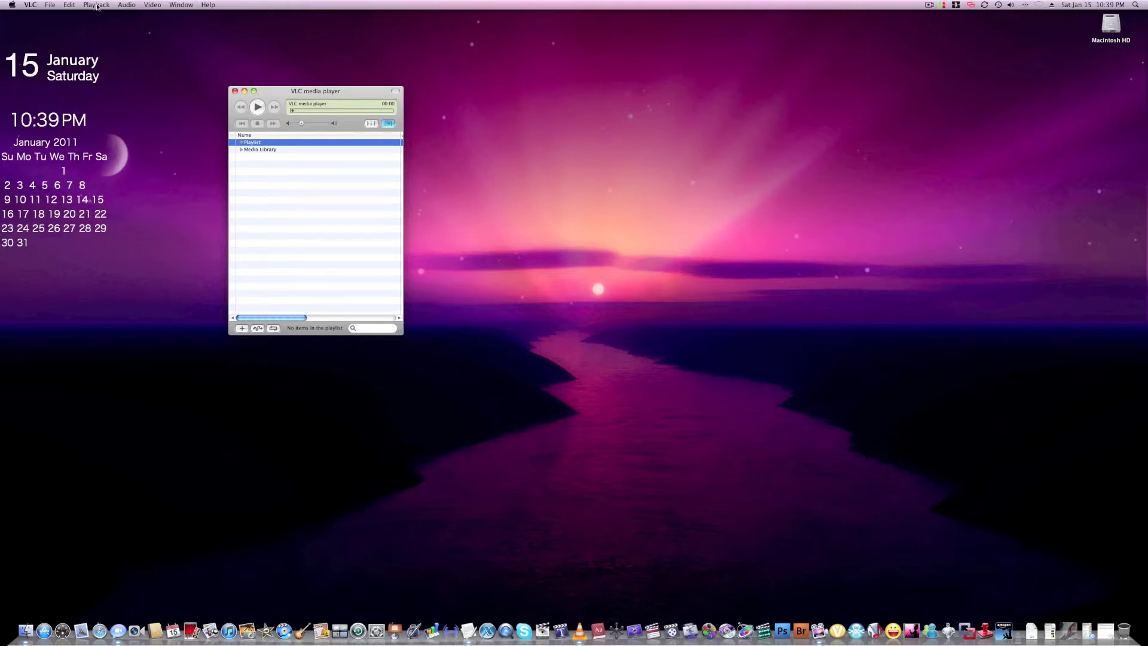
Play the Verizon iPhone announcement highlights by pasting its YouTube URL into Advanced Open File.
click(50, 5)
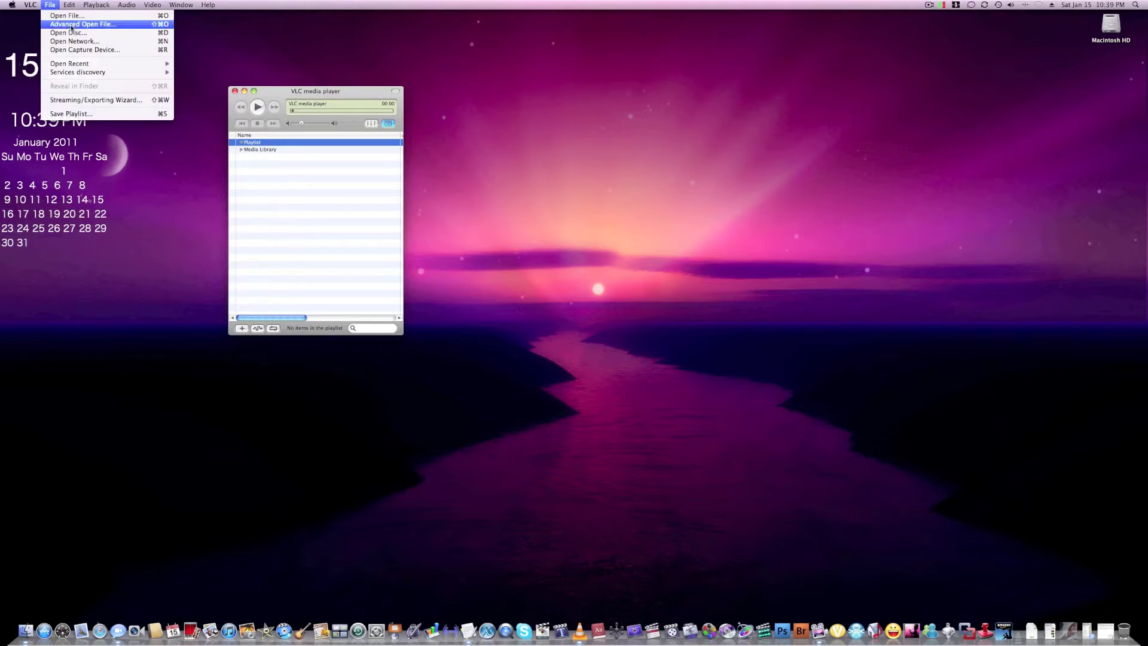
click(72, 25)
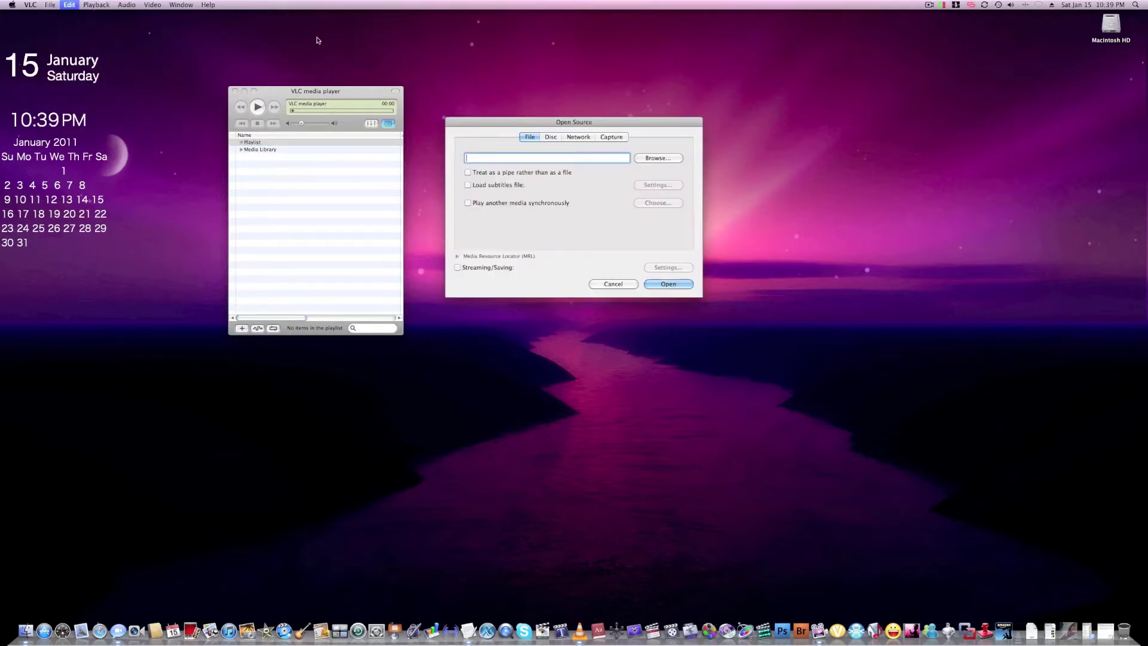
text(http://www.youtube.com/watch?v=3CBS687u-rI)
key(Return)
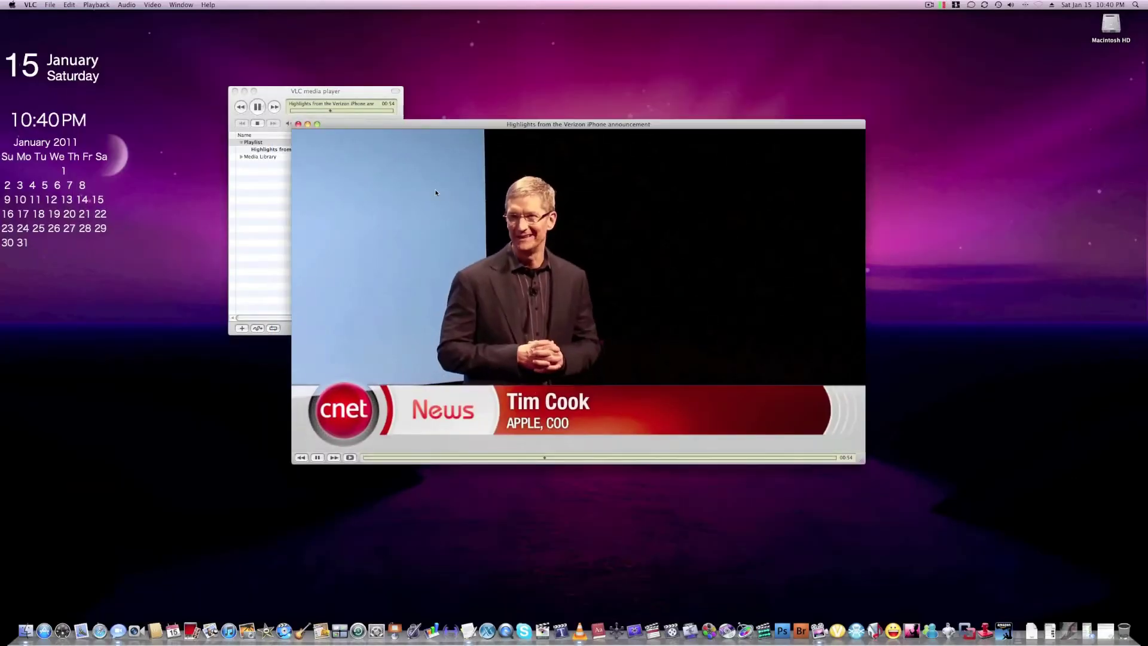
Close the Verizon iPhone video window so playback stops.
click(298, 124)
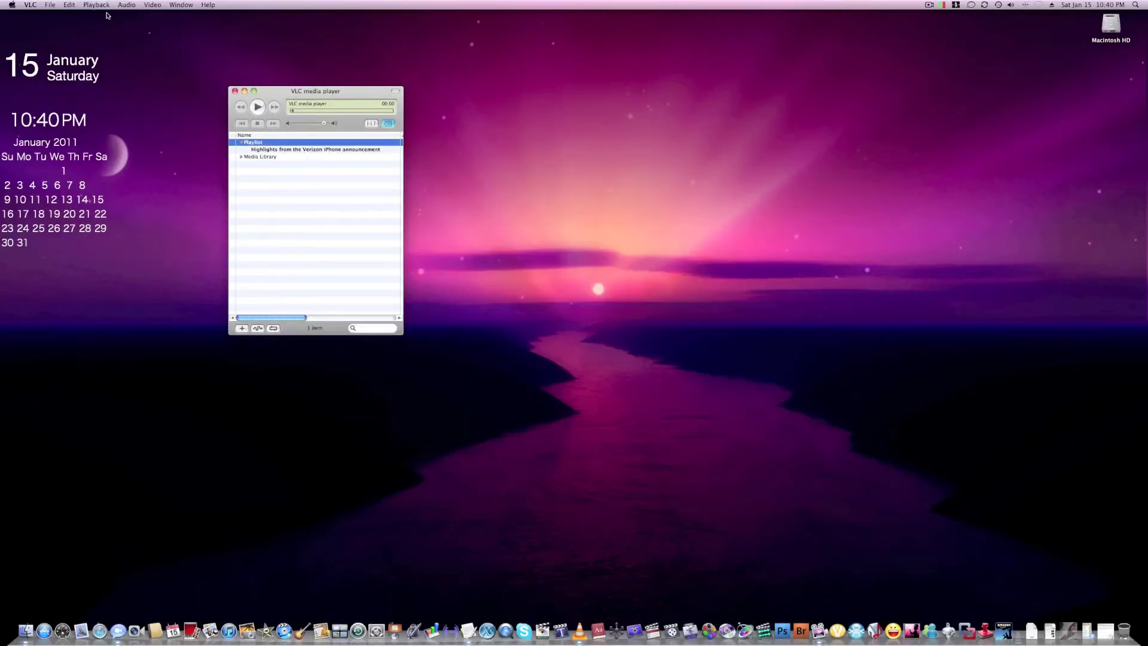
Hide VLC and view the calendar geeklet's cal command in the GeekTool preference pane.
key(super+q)
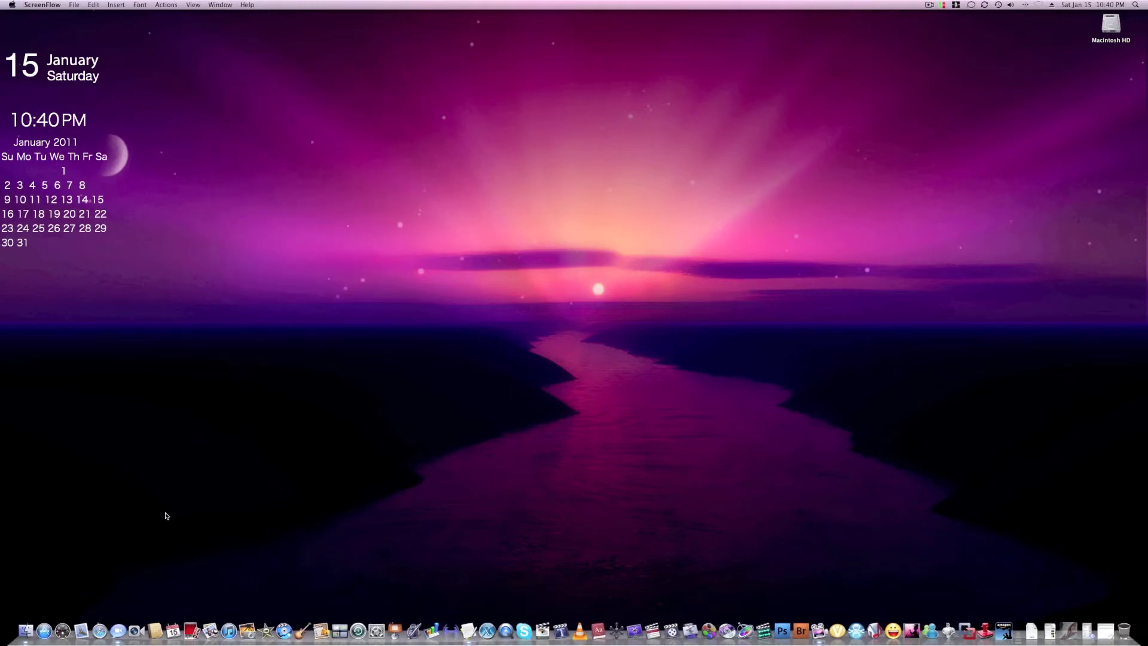
click(372, 619)
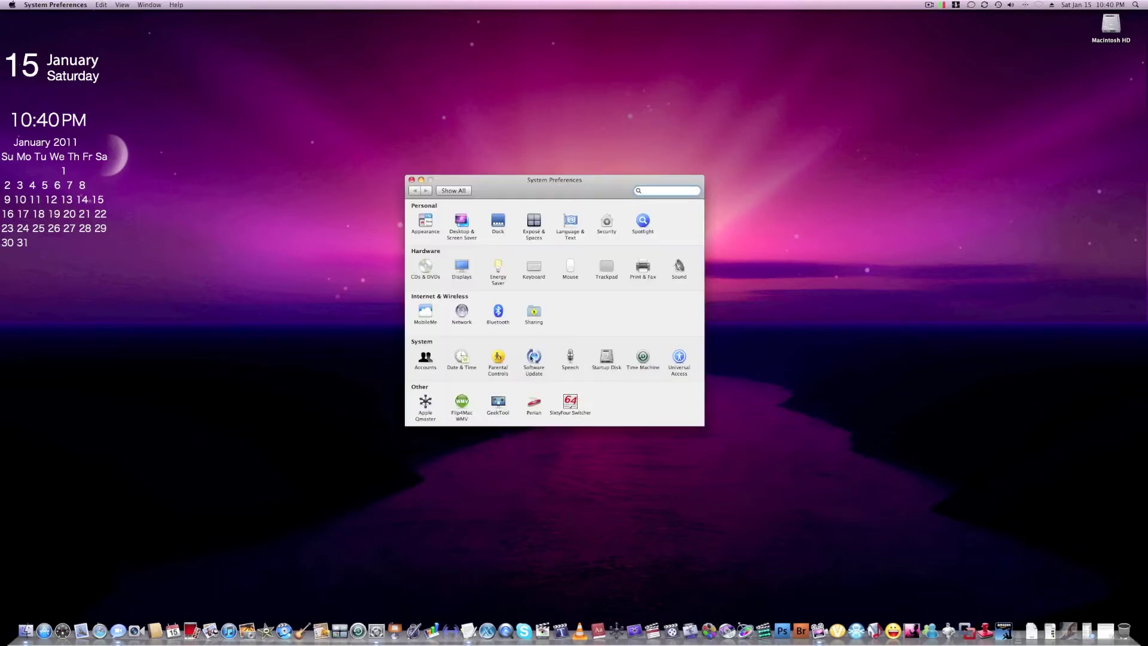
click(505, 401)
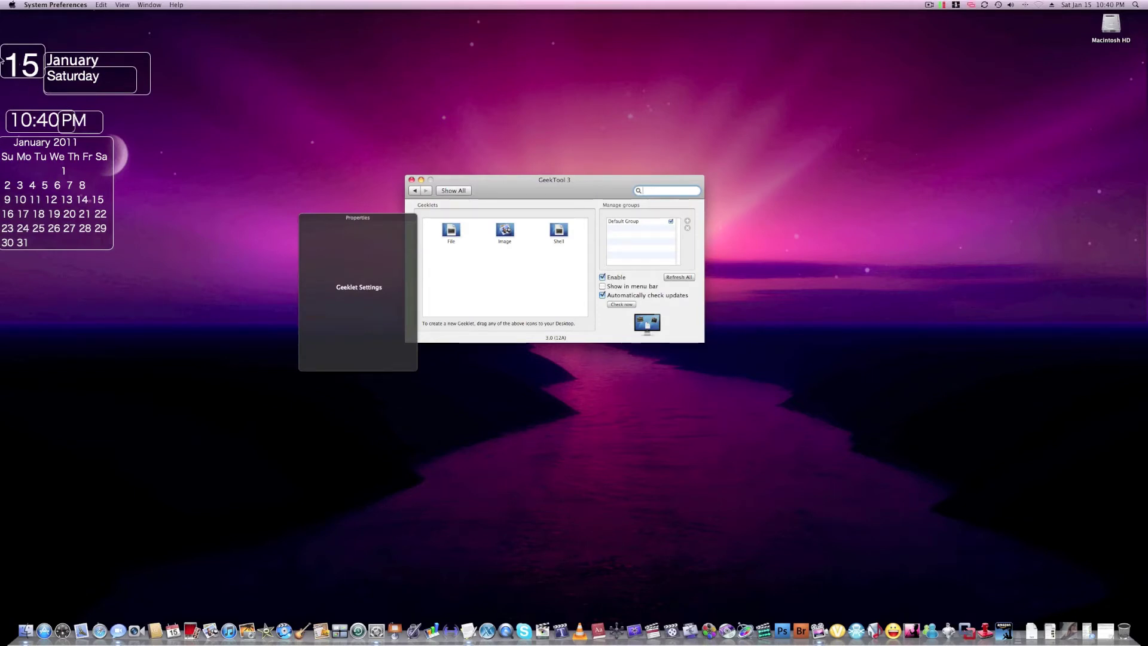
click(30, 157)
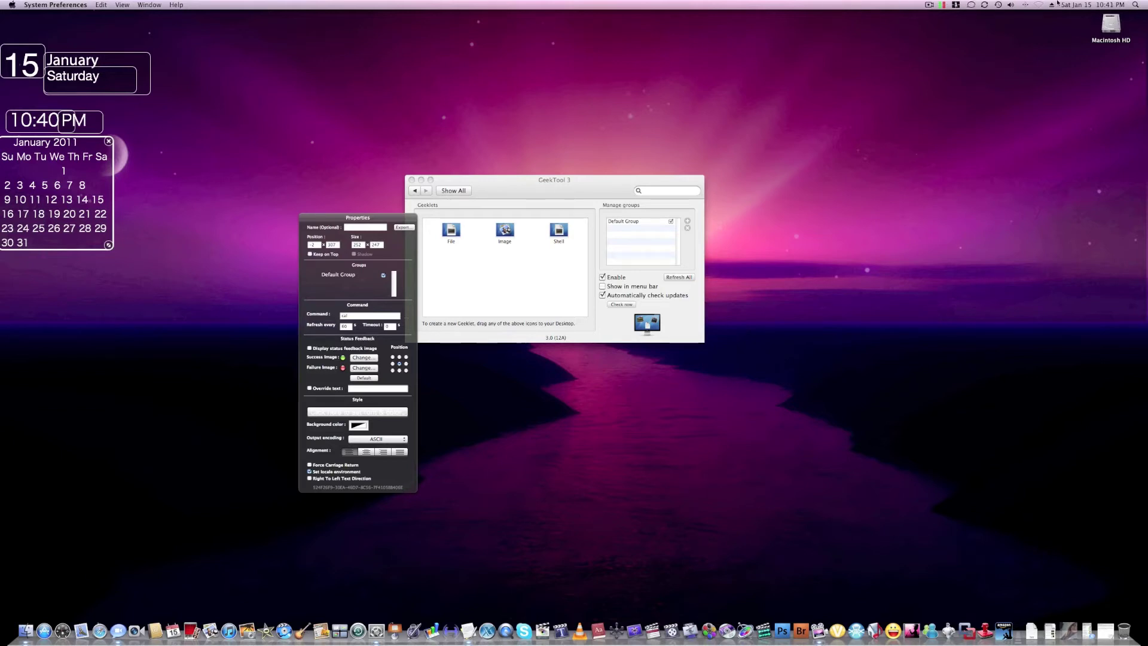
click(932, 5)
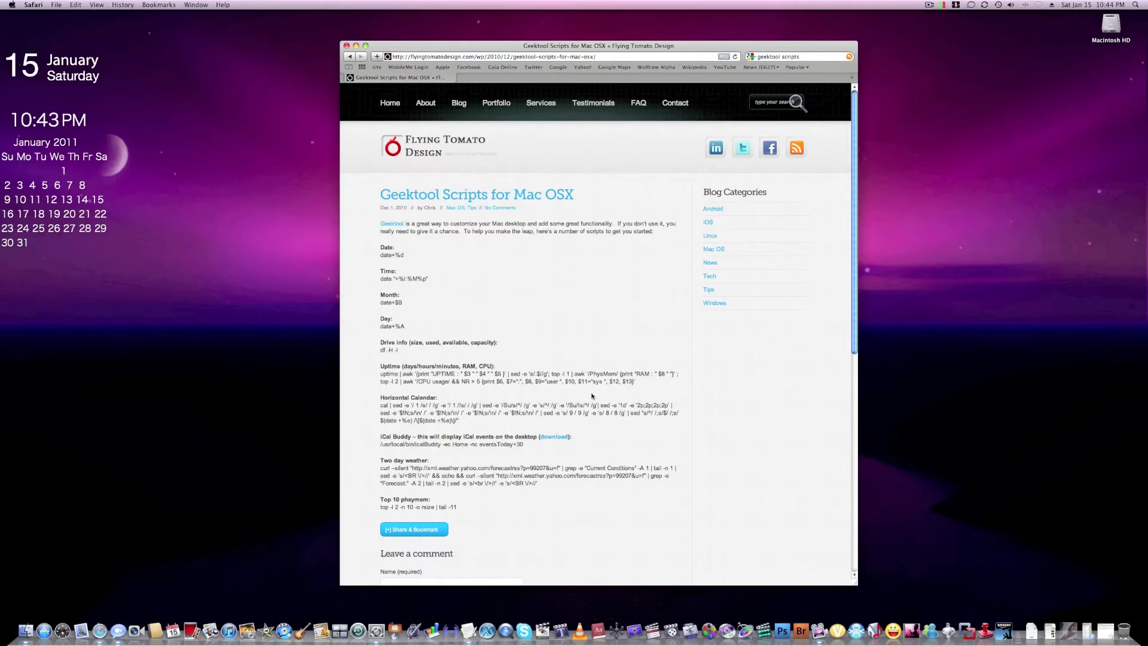
Add a new empty shell geeklet to the desktop and select the drive-info command on the scripts page.
click(368, 625)
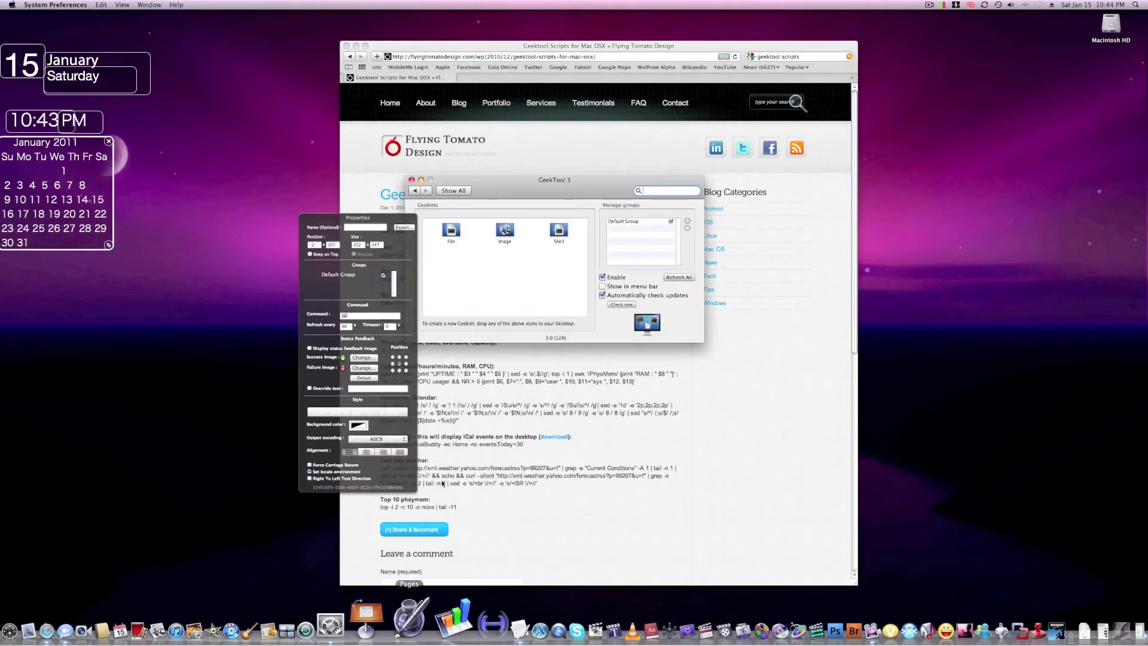
click(197, 323)
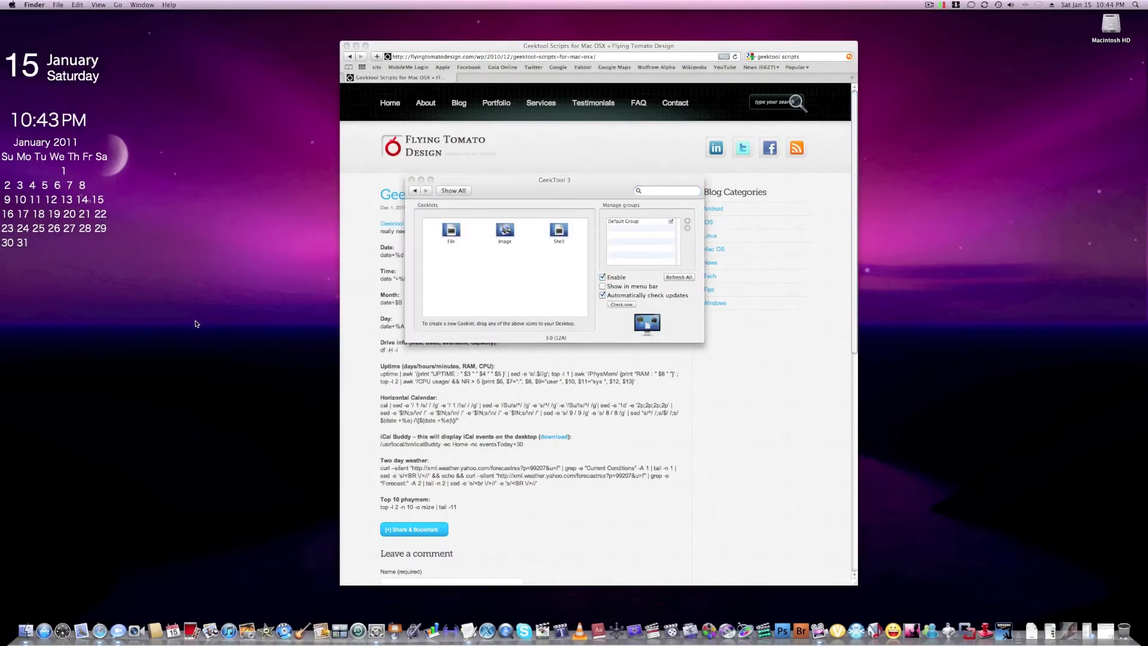
click(519, 274)
drag(559, 233, 76, 335)
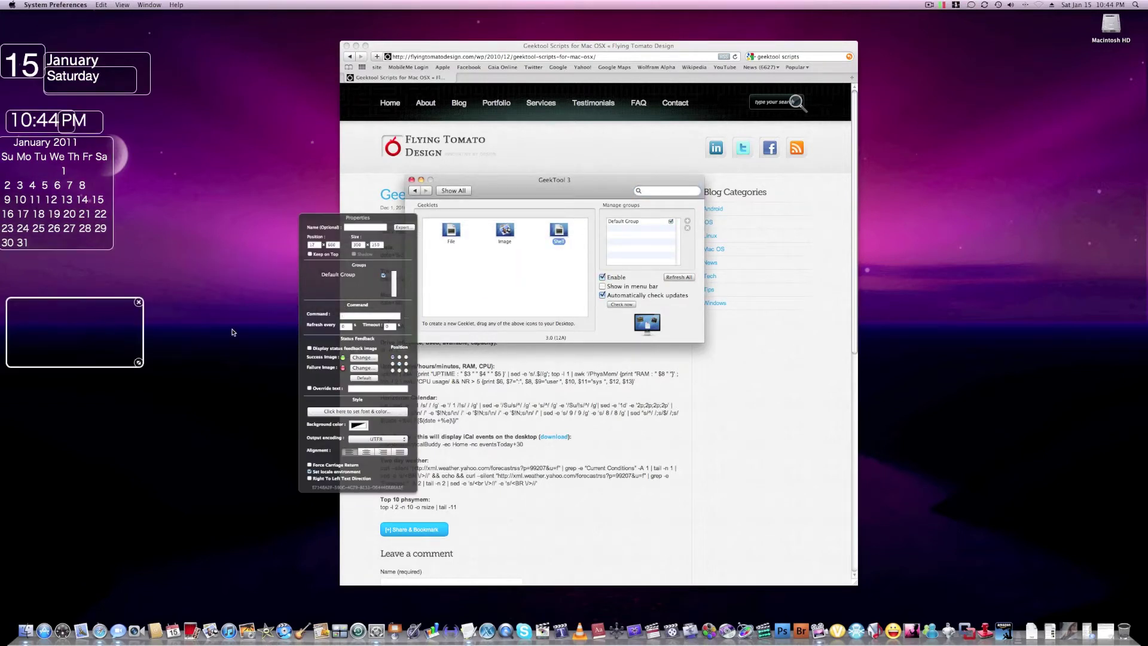
click(407, 318)
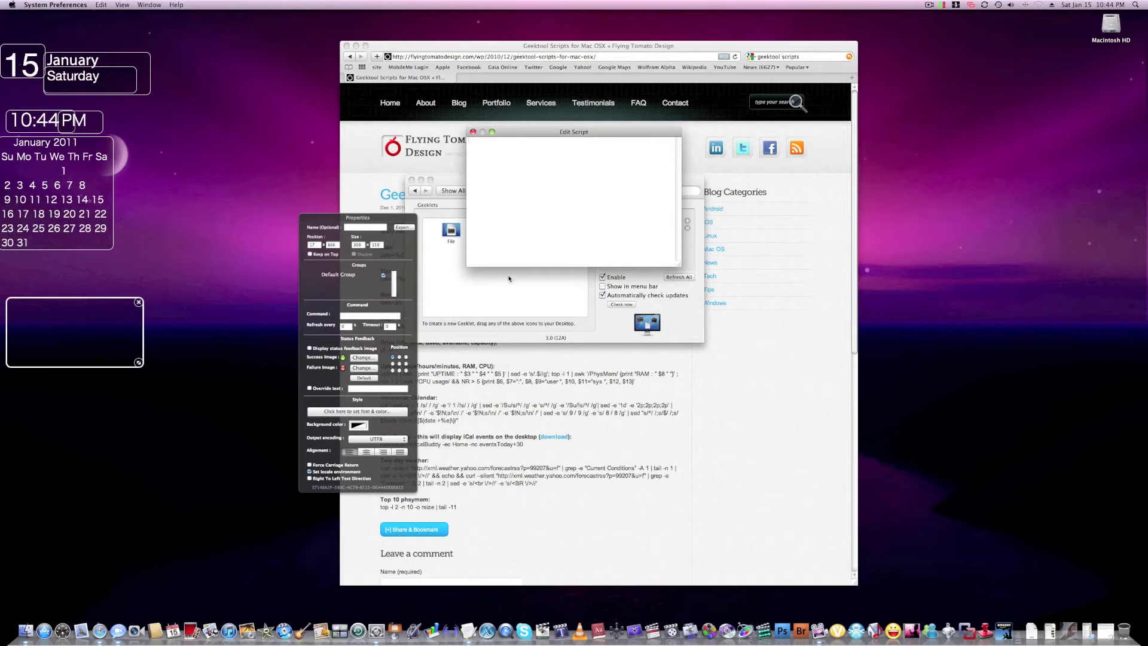
click(549, 387)
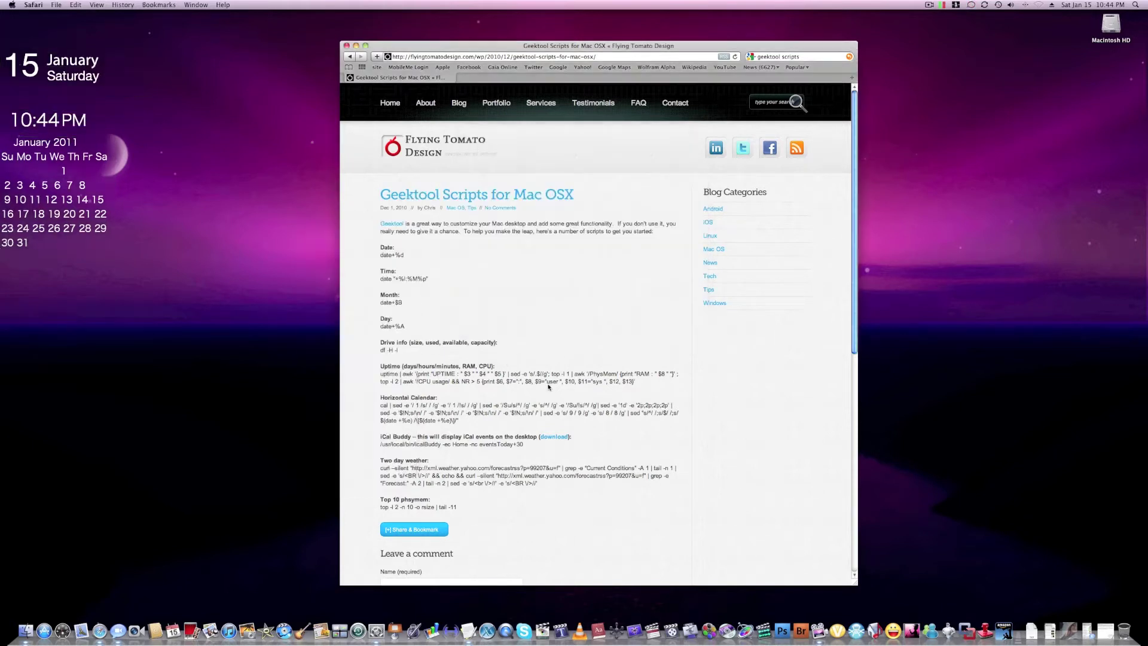
drag(443, 194, 374, 349)
Paste df -H -l from Safari as the shell geeklet's script and move its box lower left.
triple_click(380, 350)
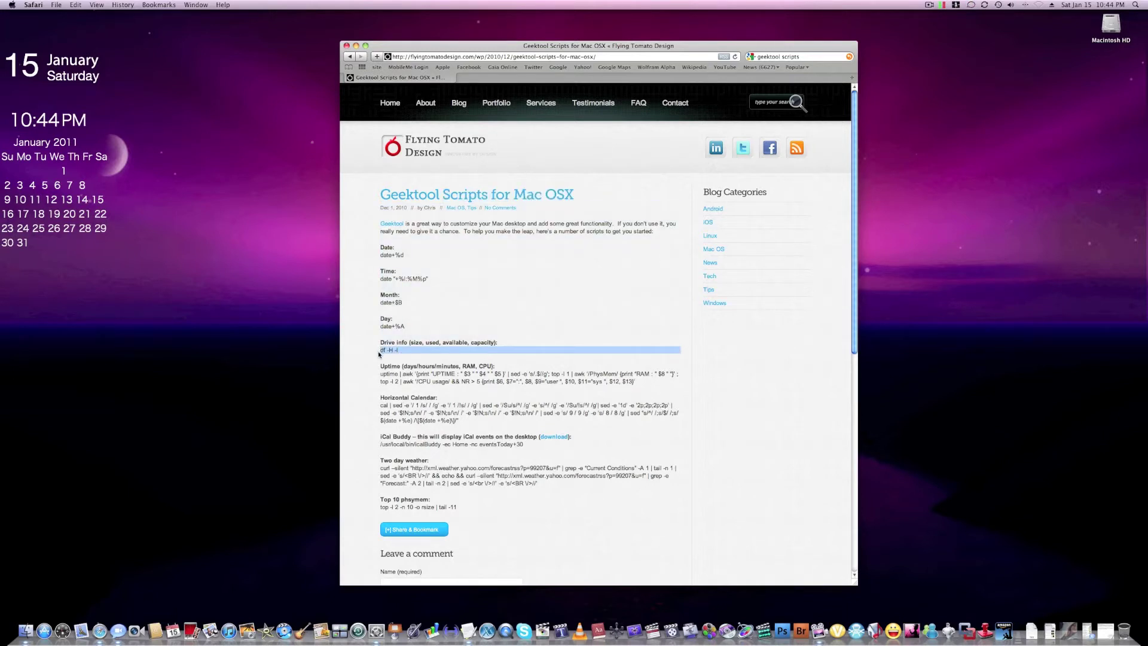
drag(558, 230, 99, 344)
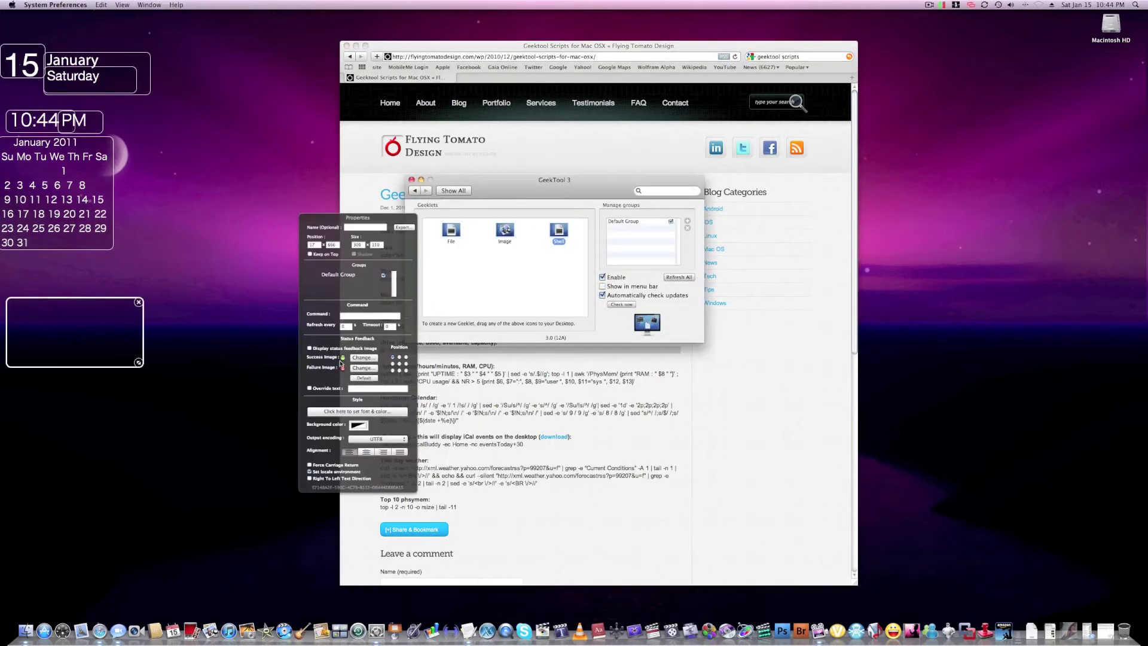
click(407, 316)
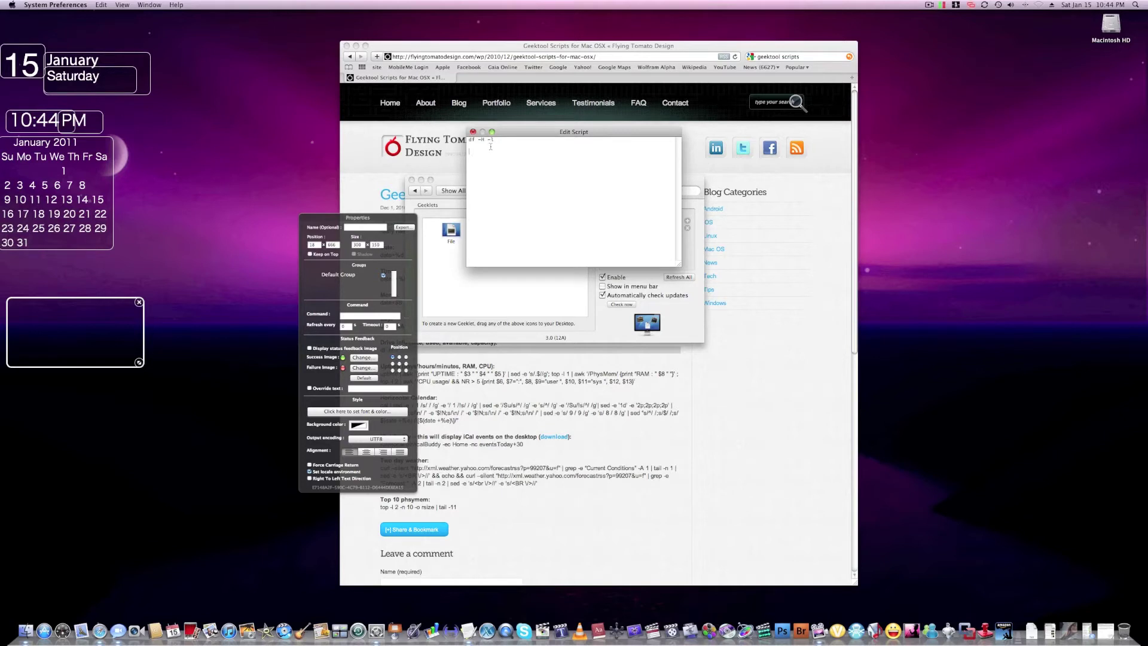
drag(60, 330, 78, 473)
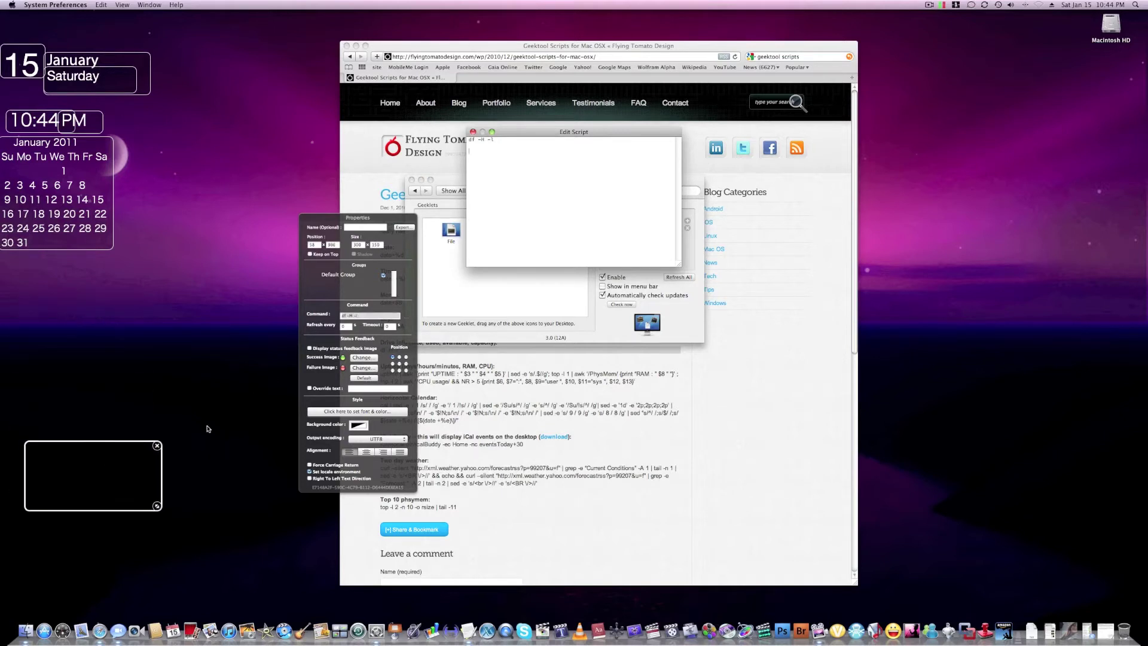
Set the df geeklet's text colour to white.
click(358, 411)
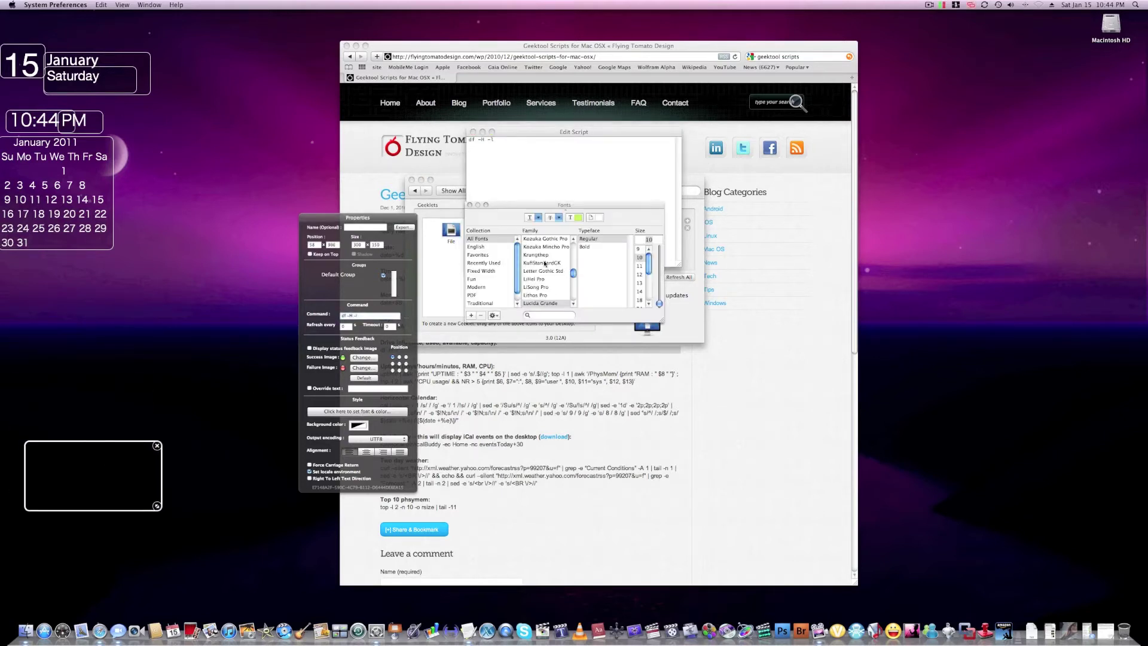
click(575, 218)
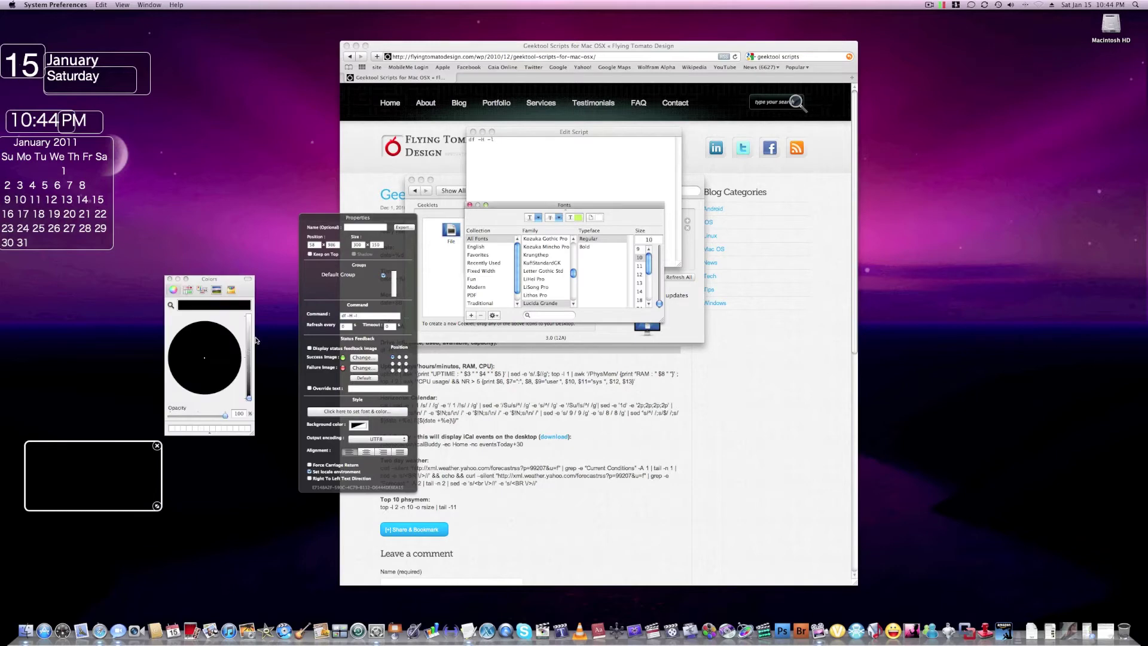
click(255, 341)
click(419, 311)
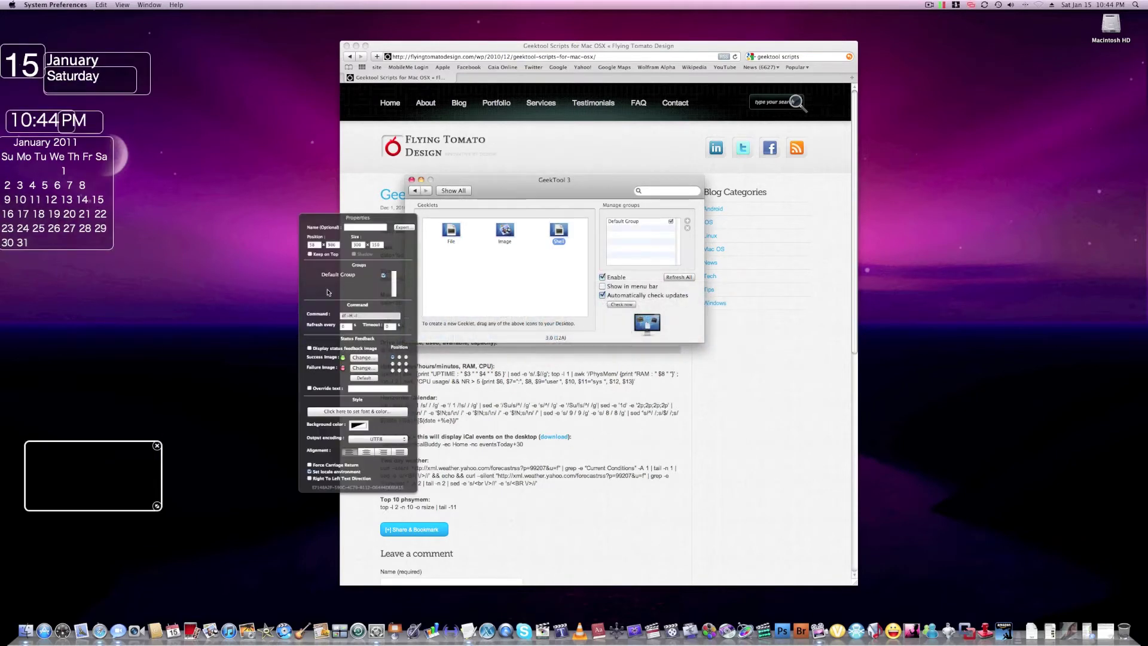
click(380, 411)
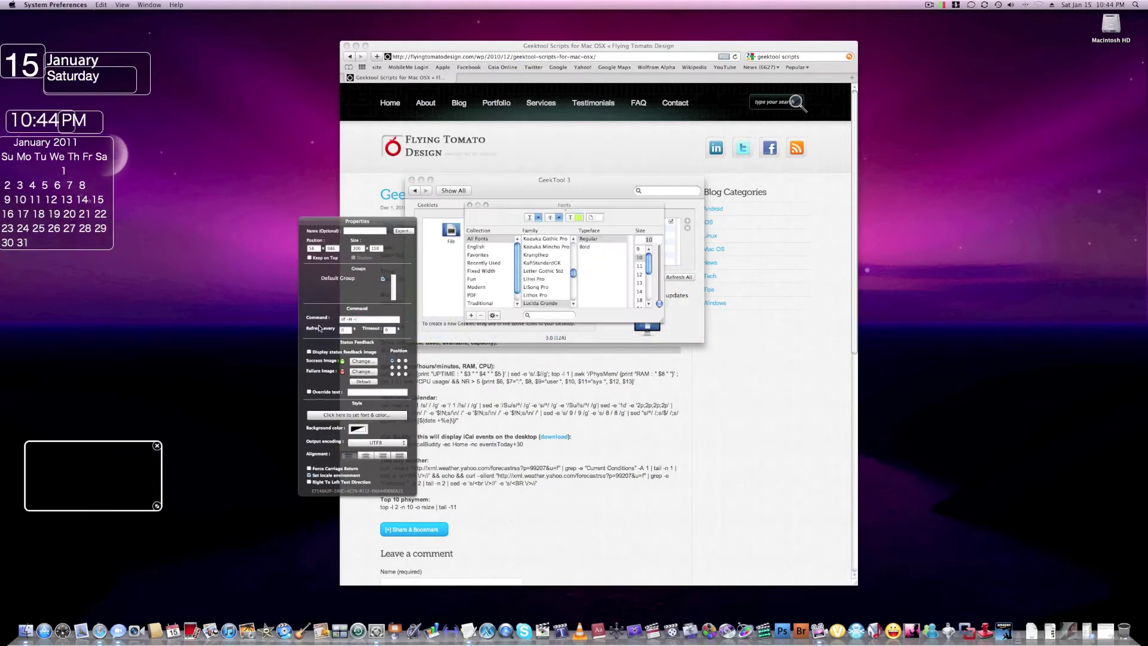
click(577, 218)
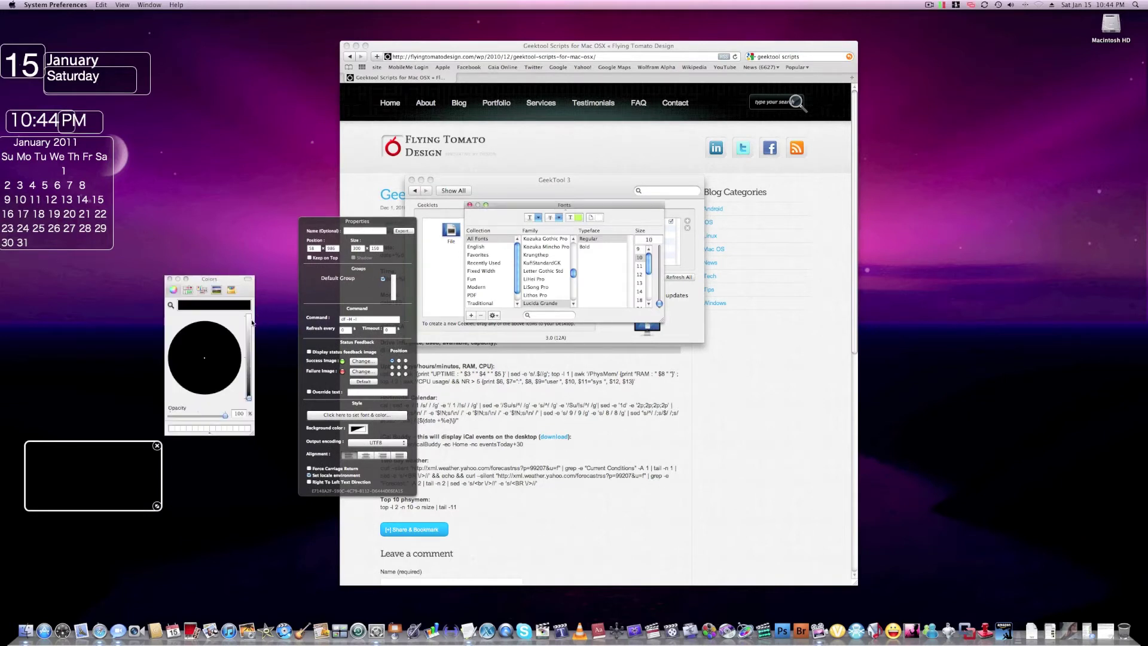
click(248, 315)
Move the df geeklet under the calendar, close the font panel, and delete the geeklet.
drag(156, 447, 132, 302)
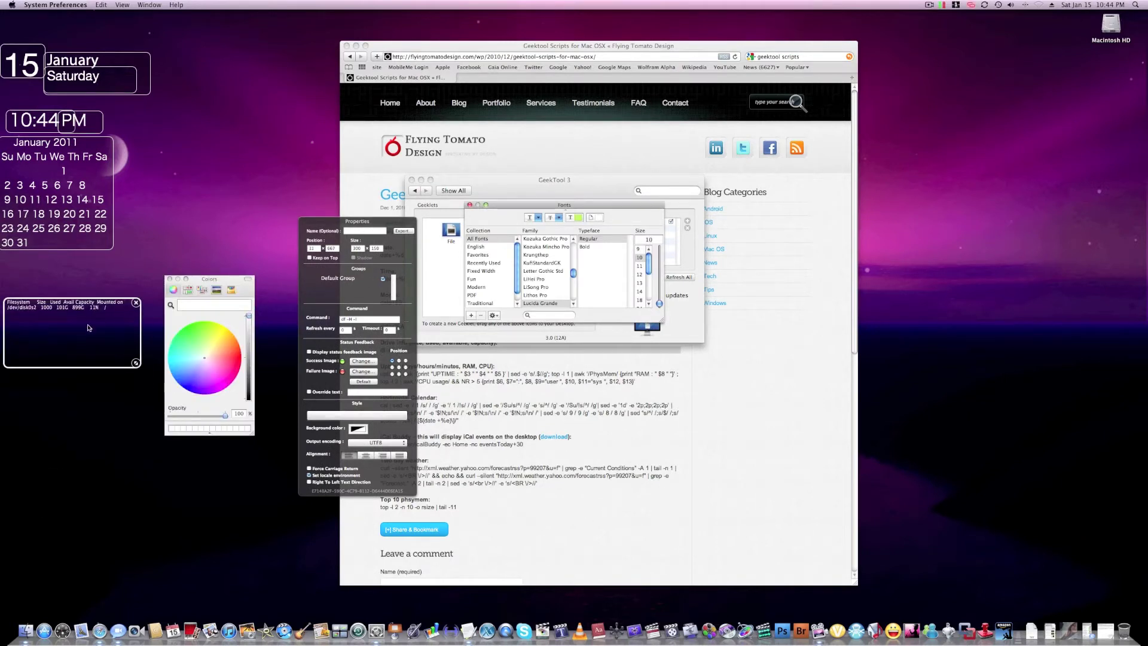
click(469, 204)
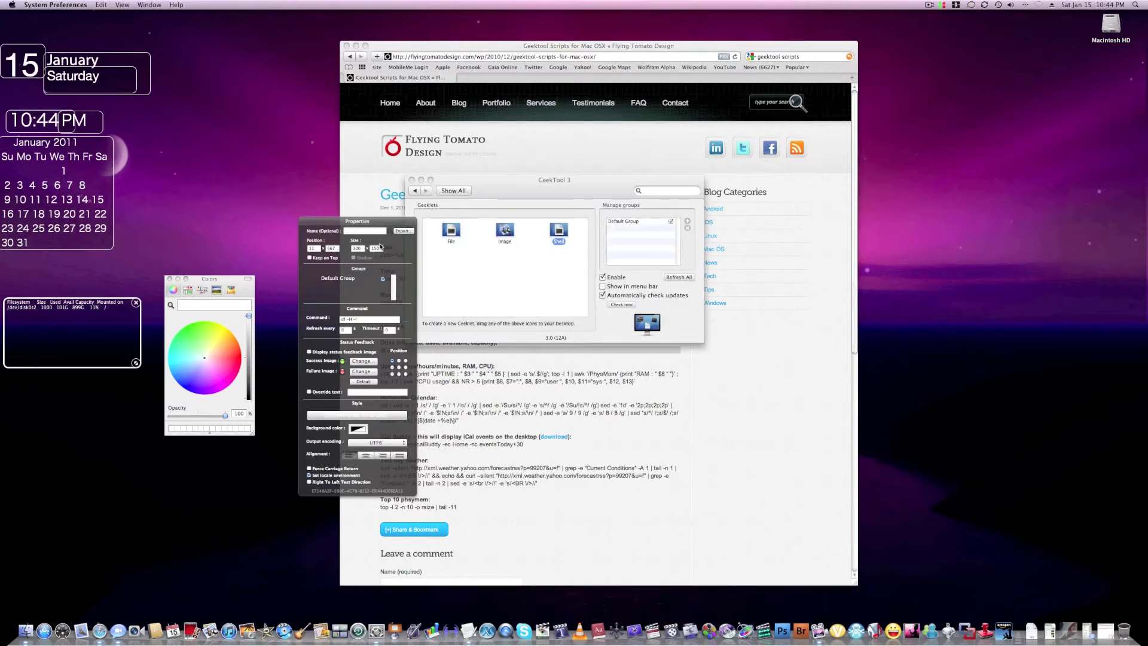
click(135, 303)
Hide System Preferences and Safari, then launch Keynote from the Dock.
key(super+q)
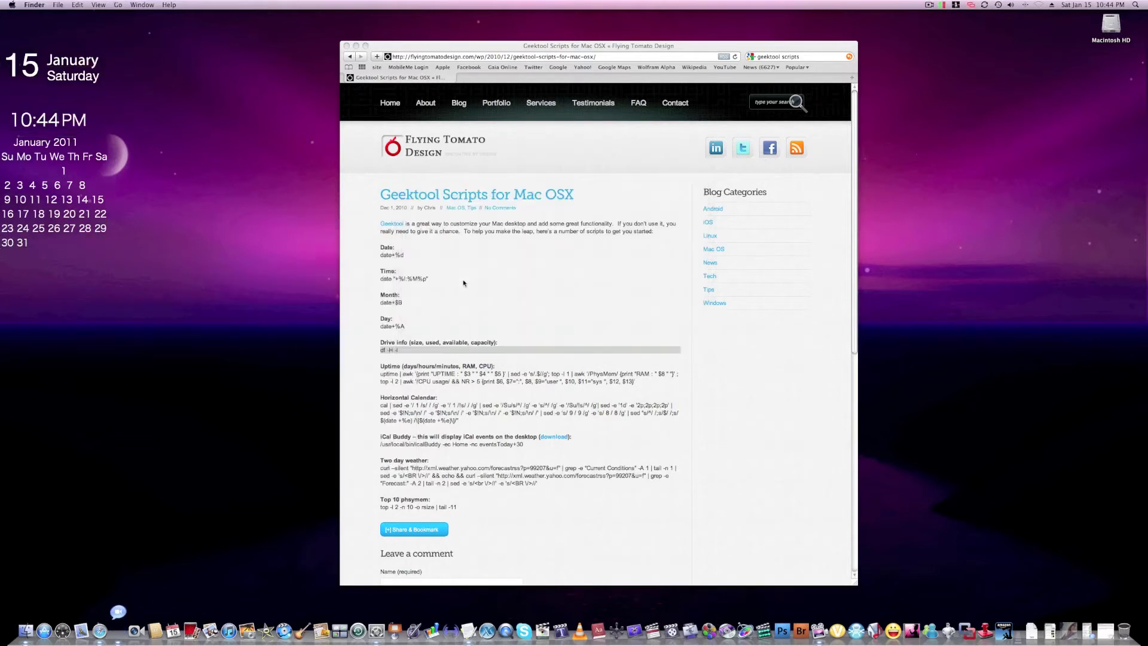
key(super+q)
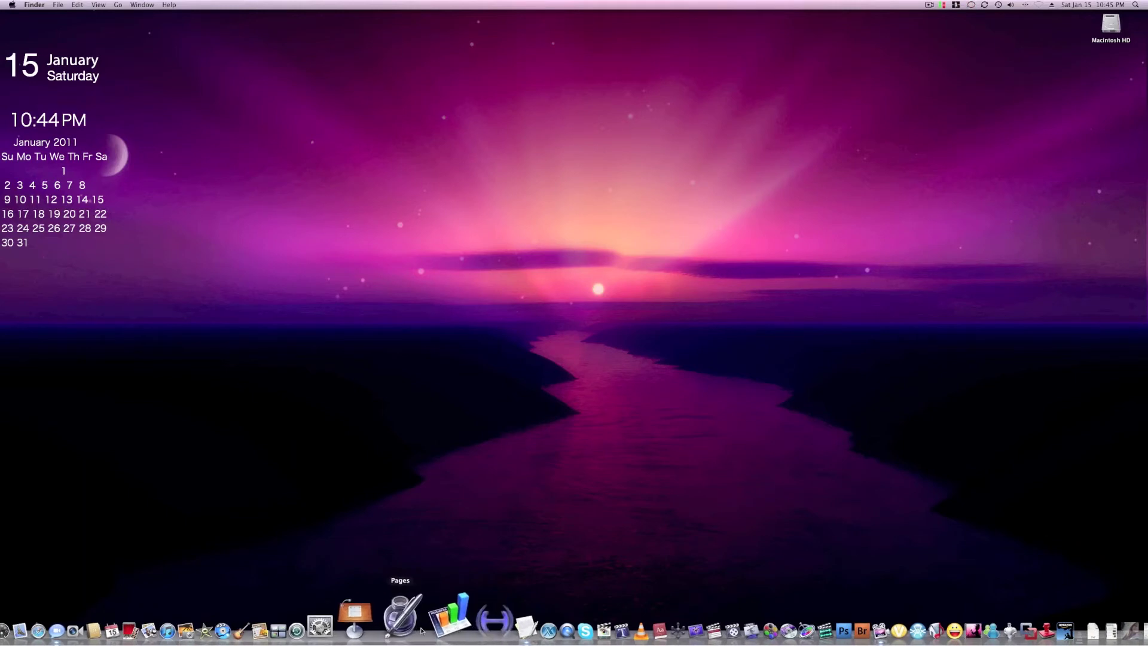
click(401, 628)
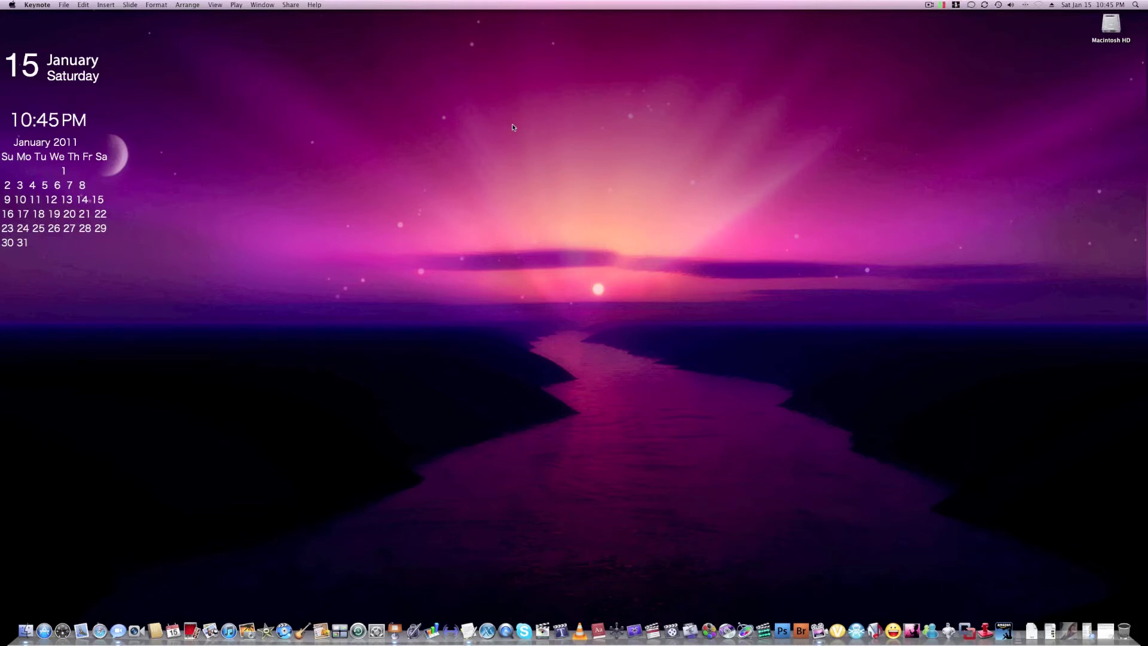
Give the new slide an Anagram transition, then change it to Mosaic.
scroll(556, 155, down, 10)
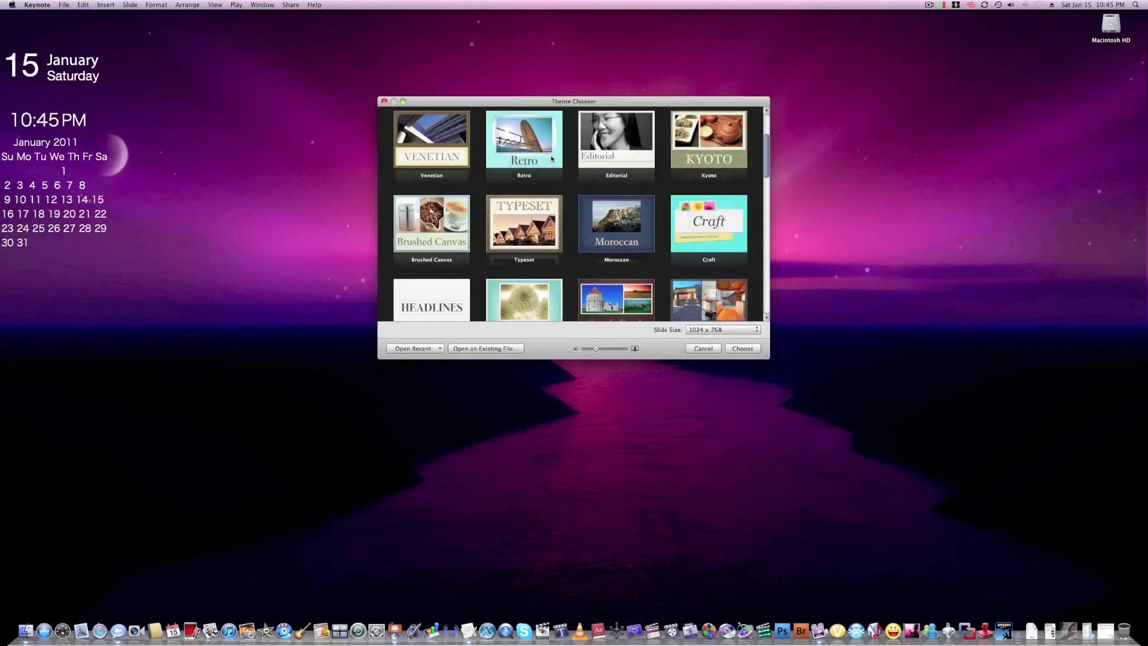
scroll(552, 159, up, 4)
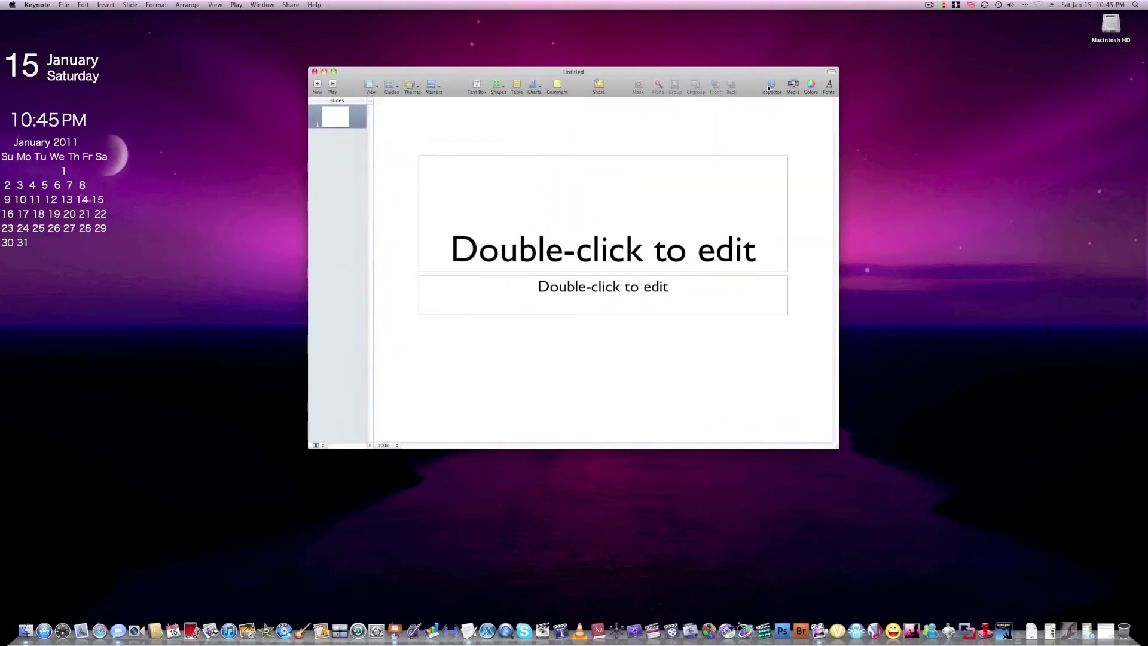
click(770, 85)
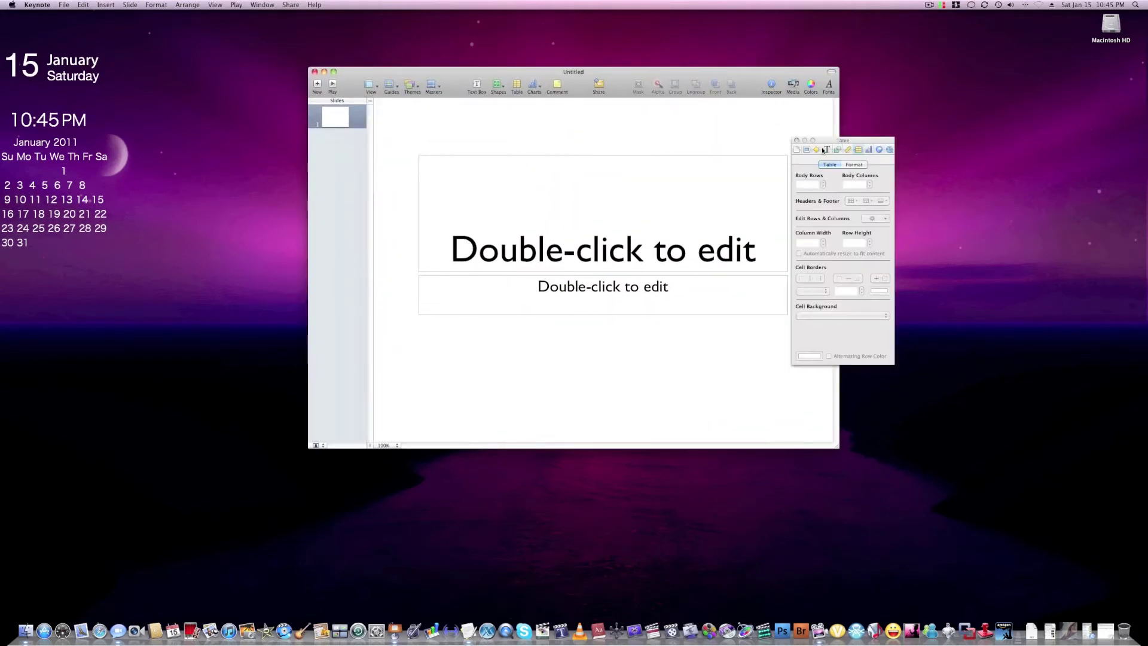
click(807, 149)
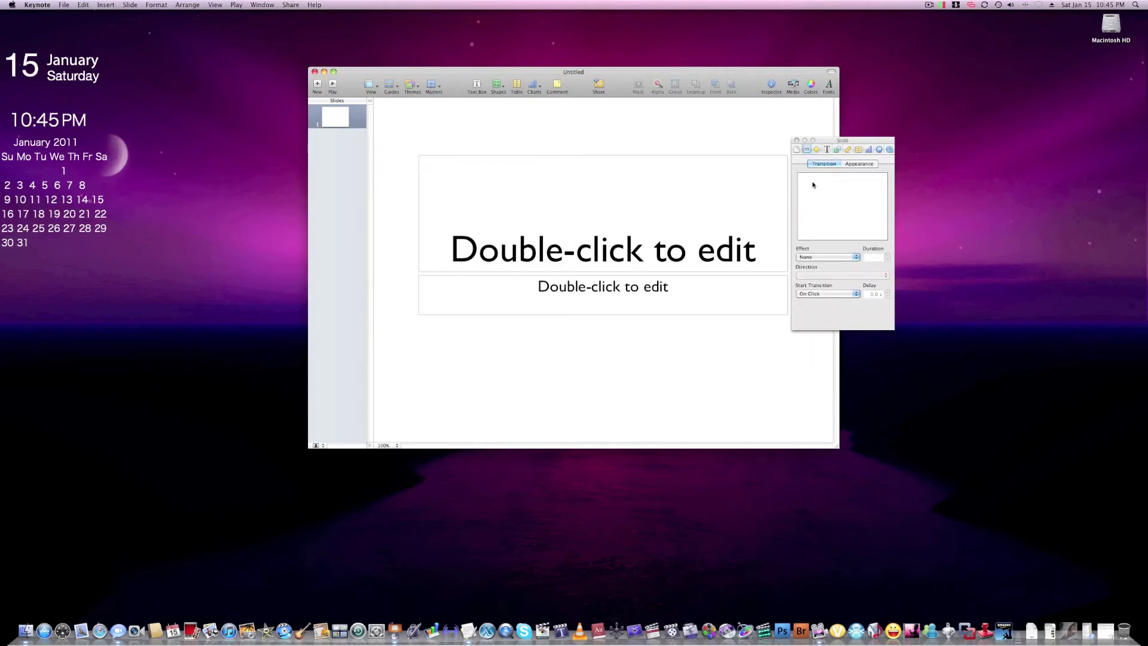
click(820, 257)
click(831, 336)
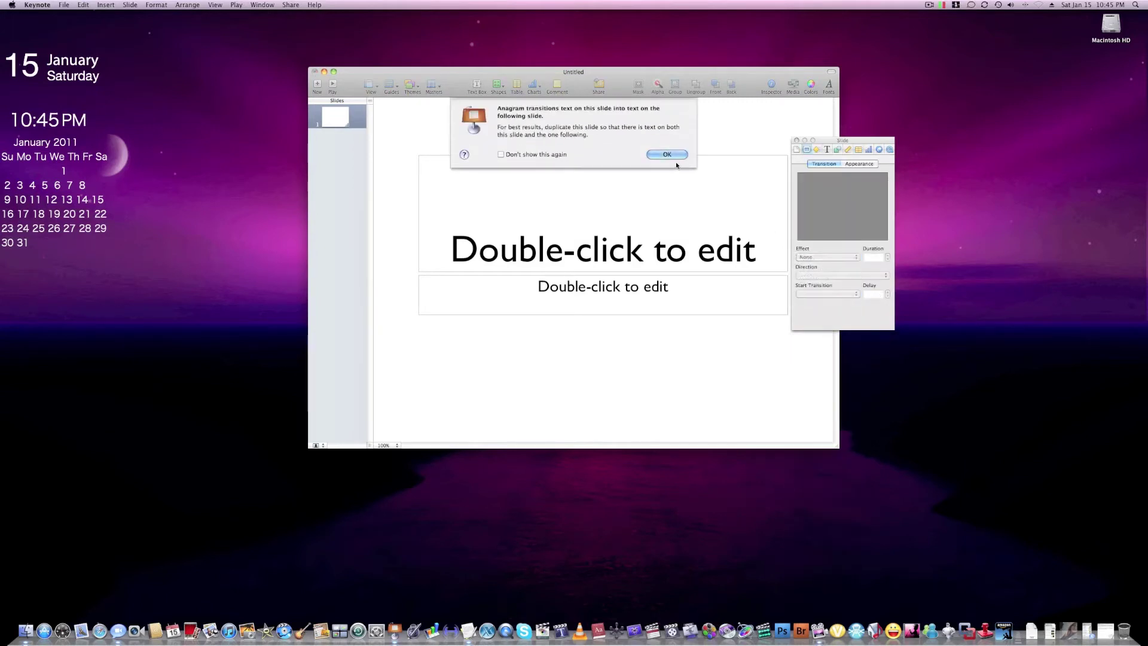
click(675, 156)
click(829, 257)
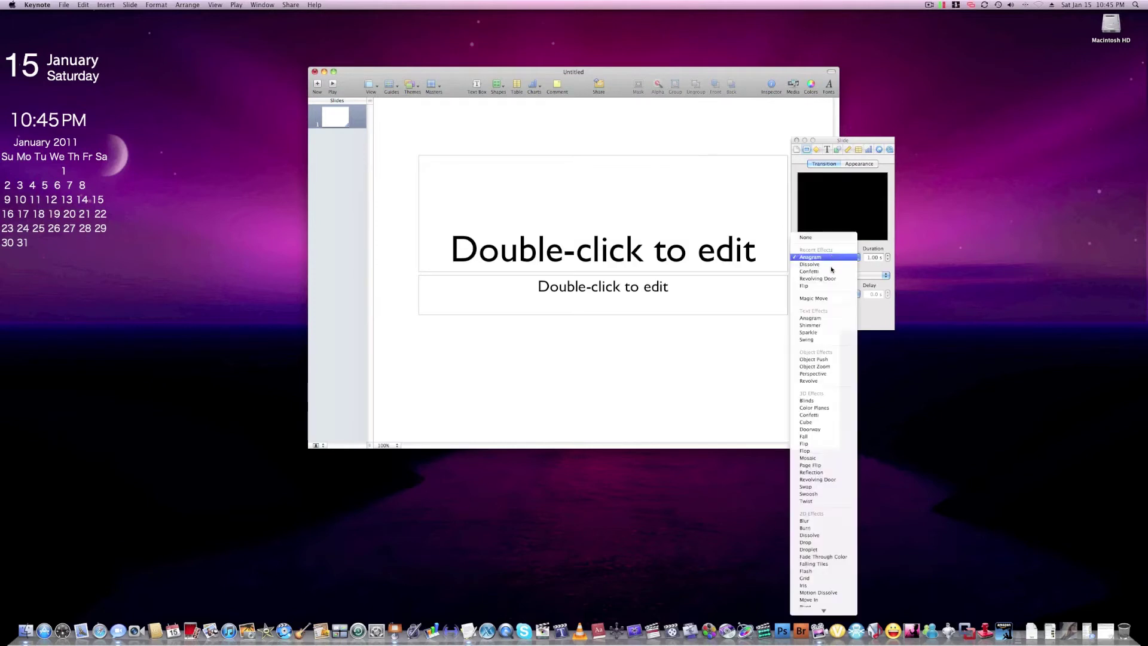
click(819, 457)
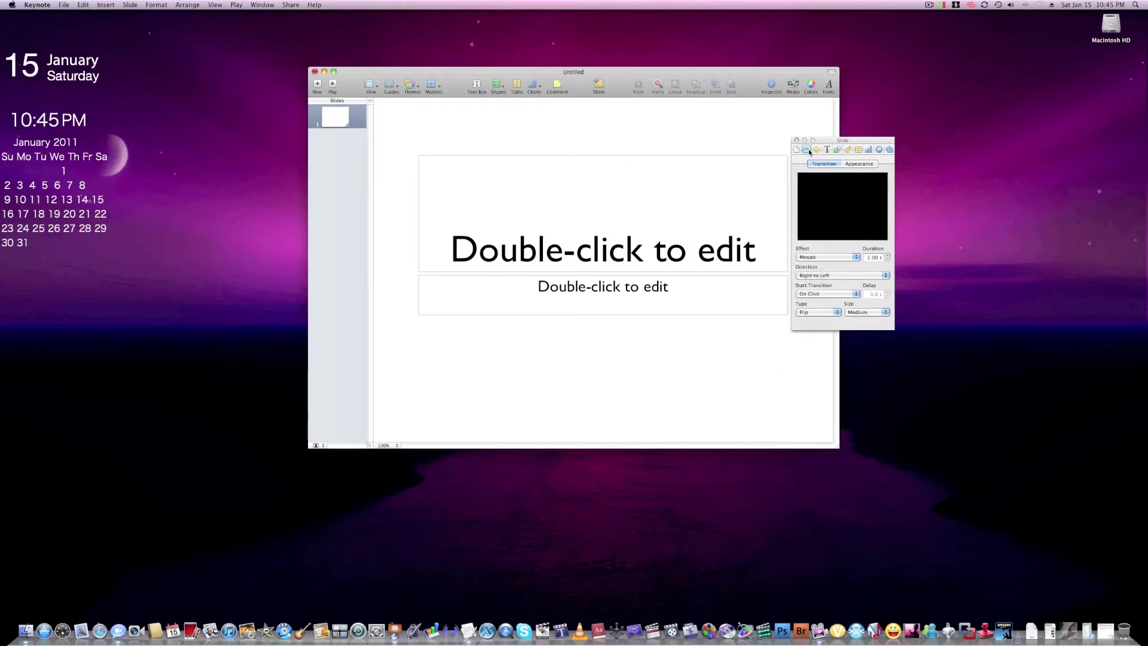
Quit Keynote without saving, relaunch it, then force quit it from the Dock.
key(super+q)
click(529, 144)
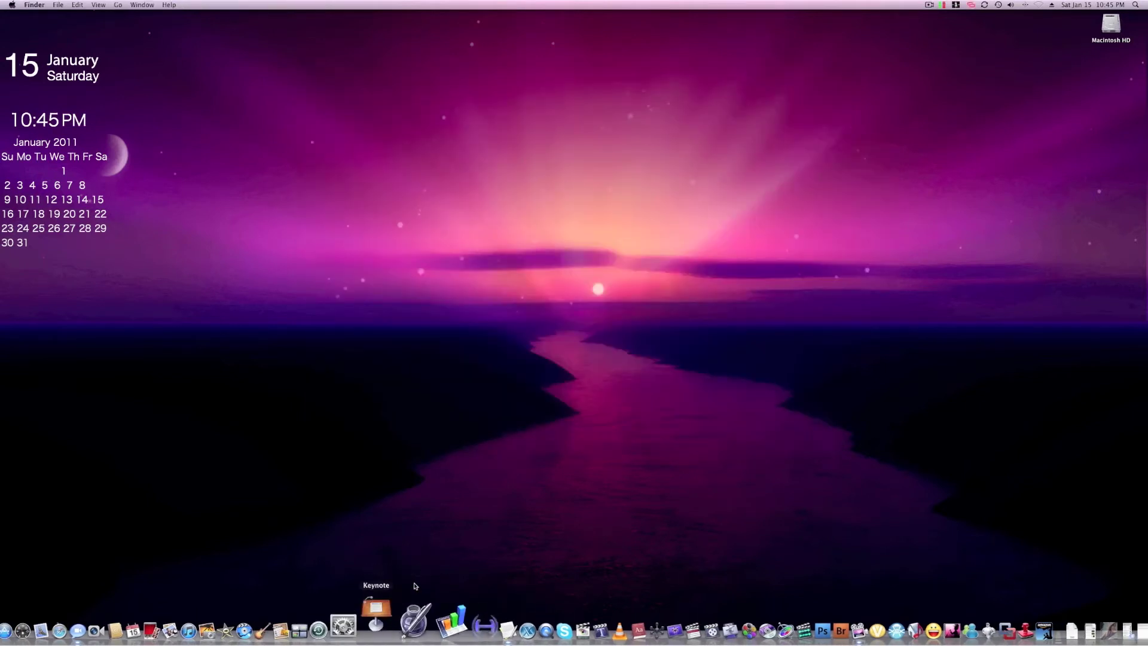
click(376, 613)
right_click(385, 610)
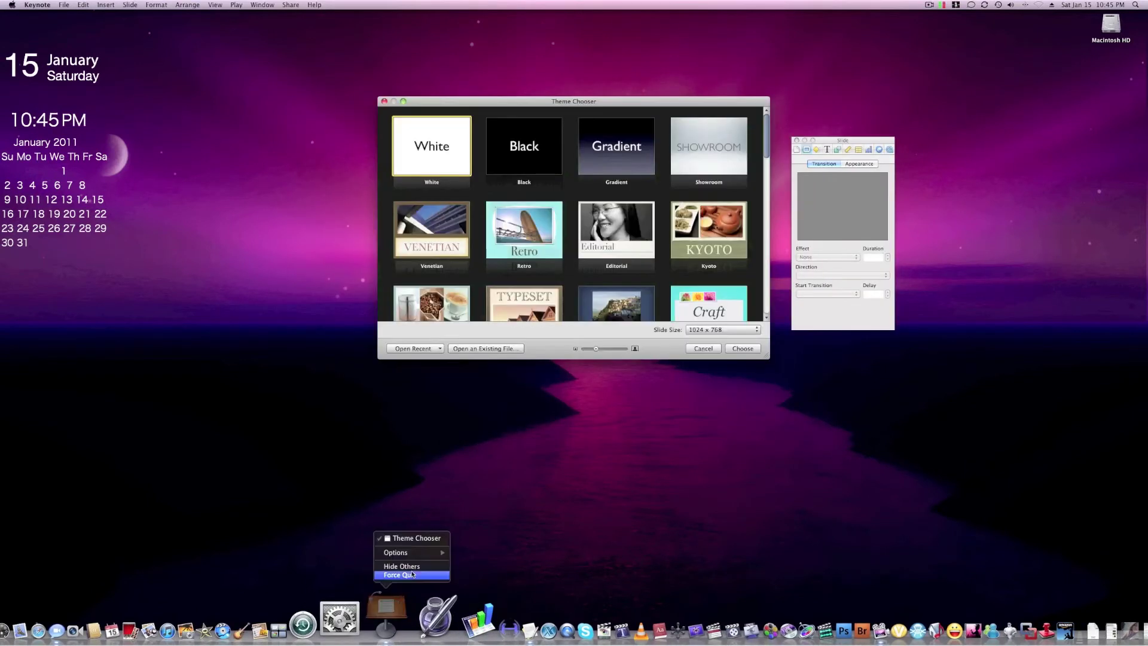
click(413, 574)
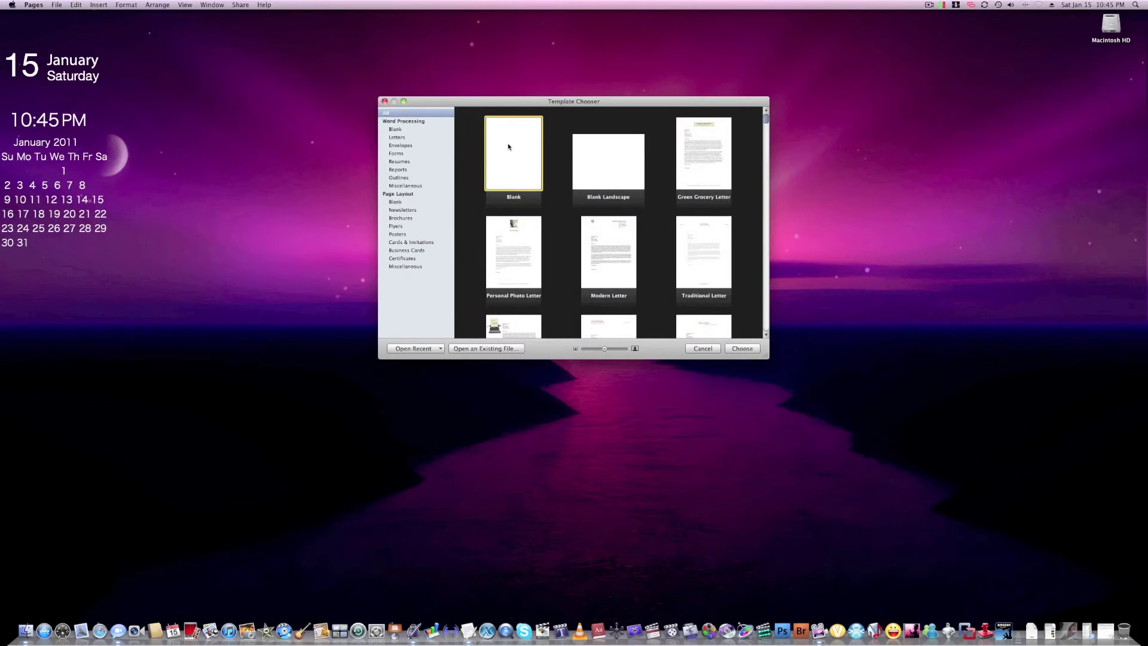
Type 'apple is awsome e' in a new Blank Pages document, then quit without saving.
double_click(508, 147)
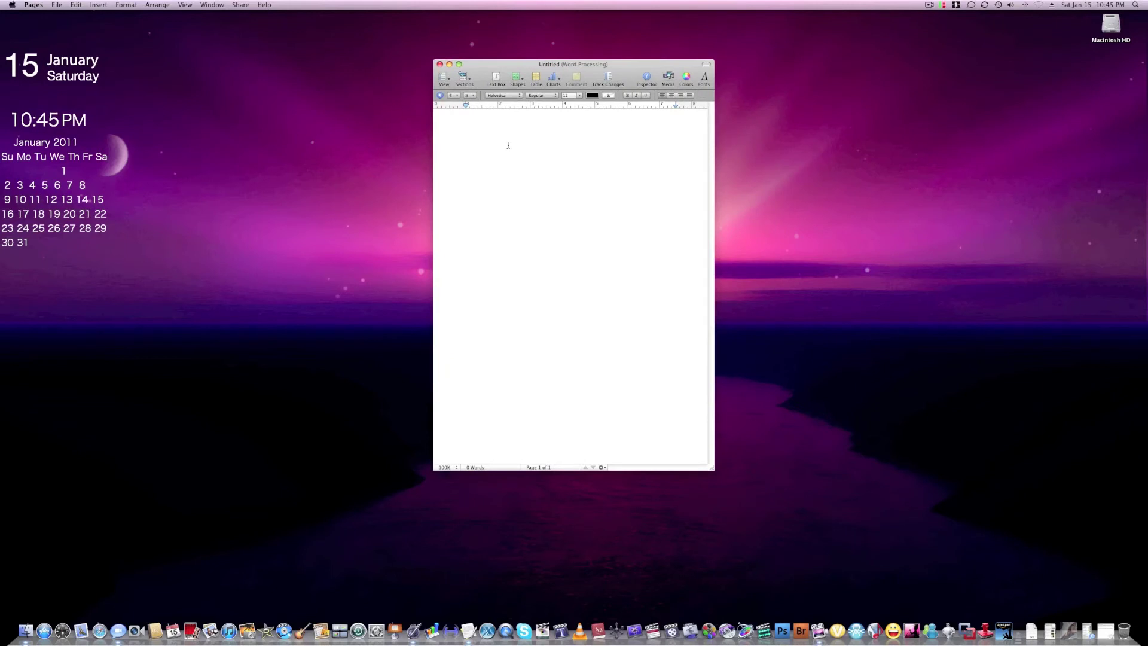
text(apple is awsome e)
key(super+q)
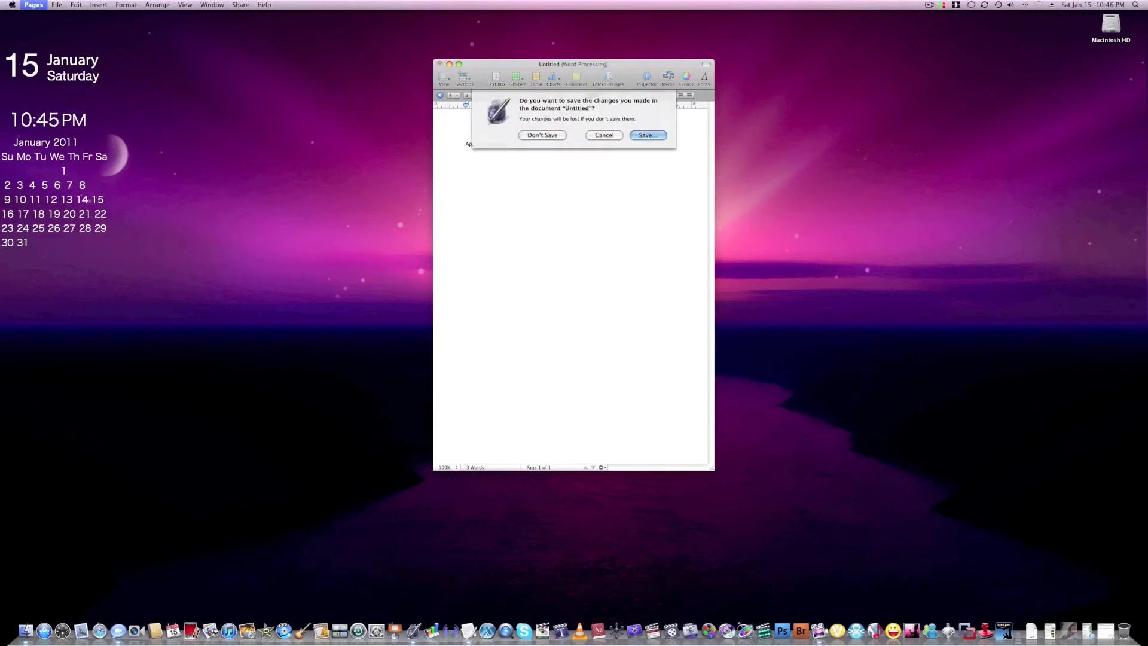
click(550, 136)
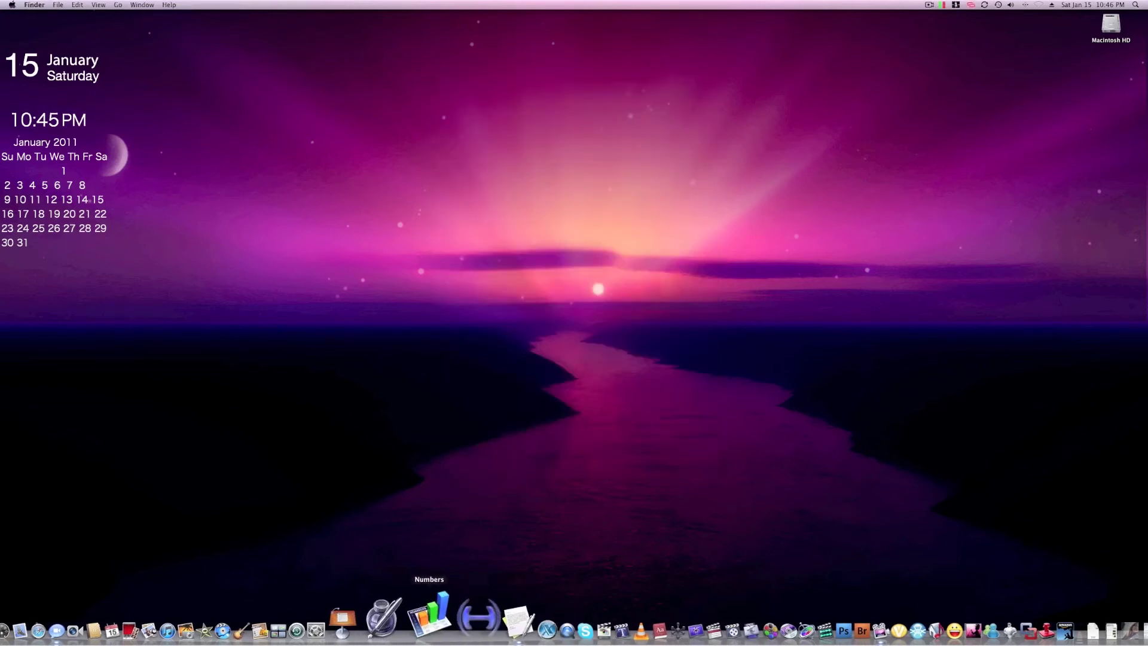
click(428, 639)
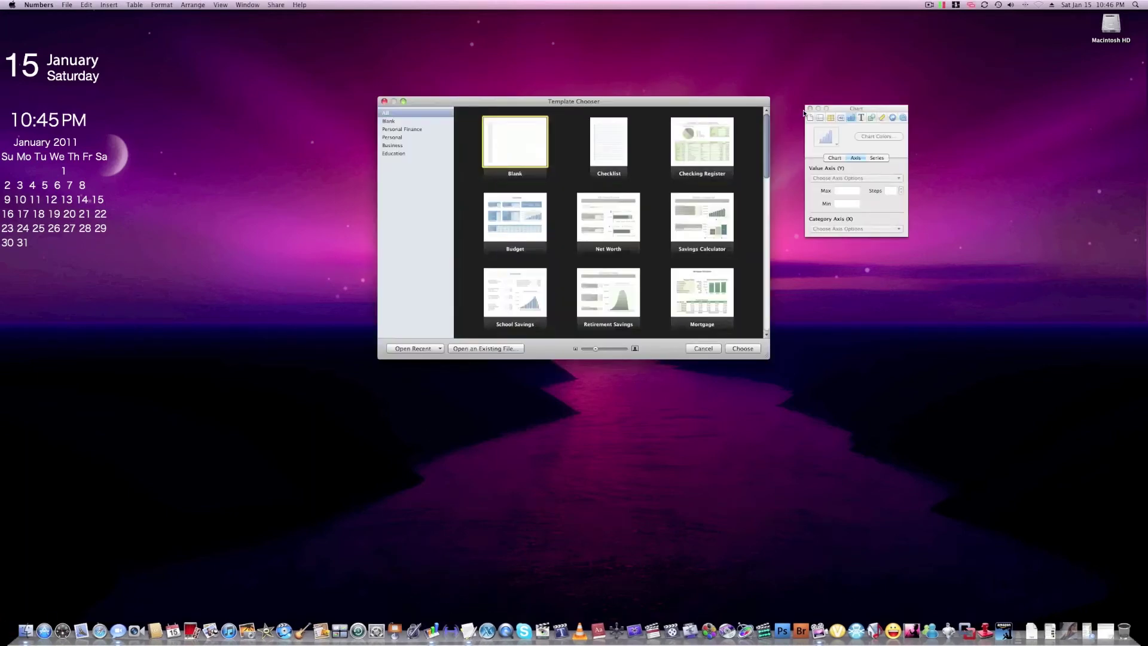
click(810, 109)
double_click(529, 146)
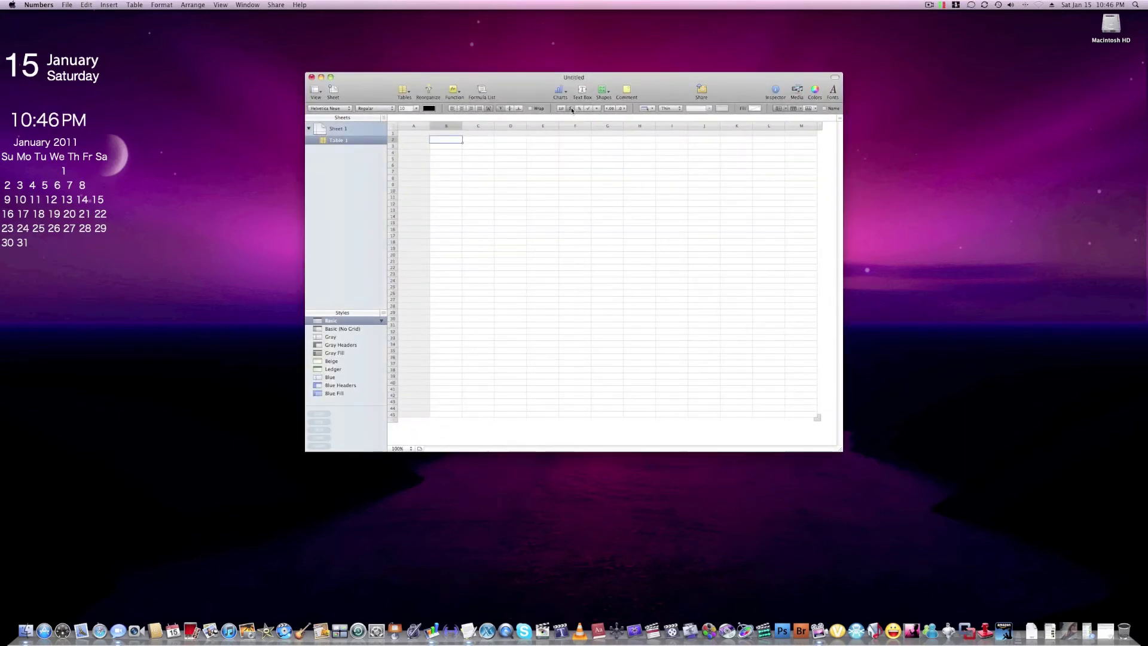
key(Return)
text(6000)
key(Return)
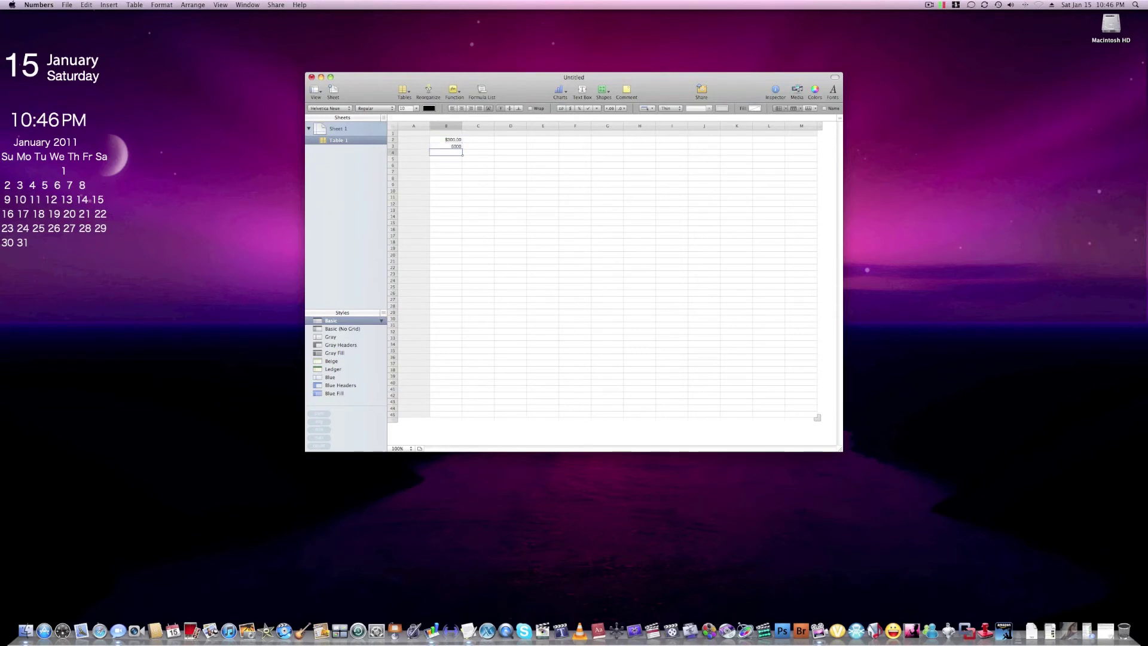
click(570, 109)
key(Return)
key(super+q)
click(529, 150)
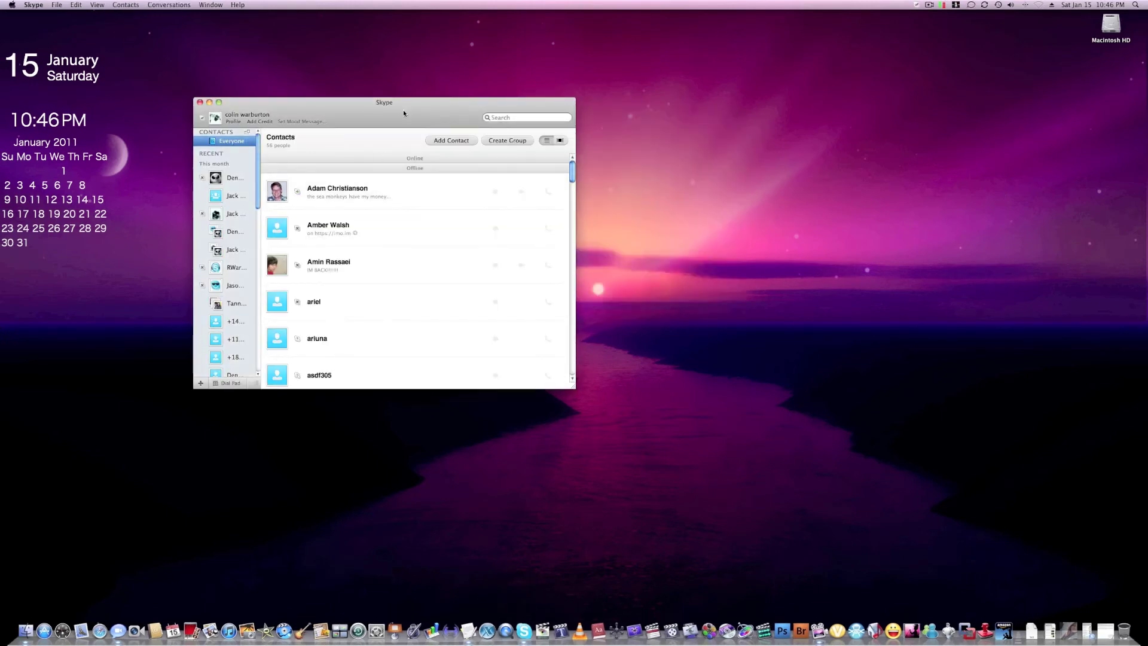
drag(403, 110, 450, 113)
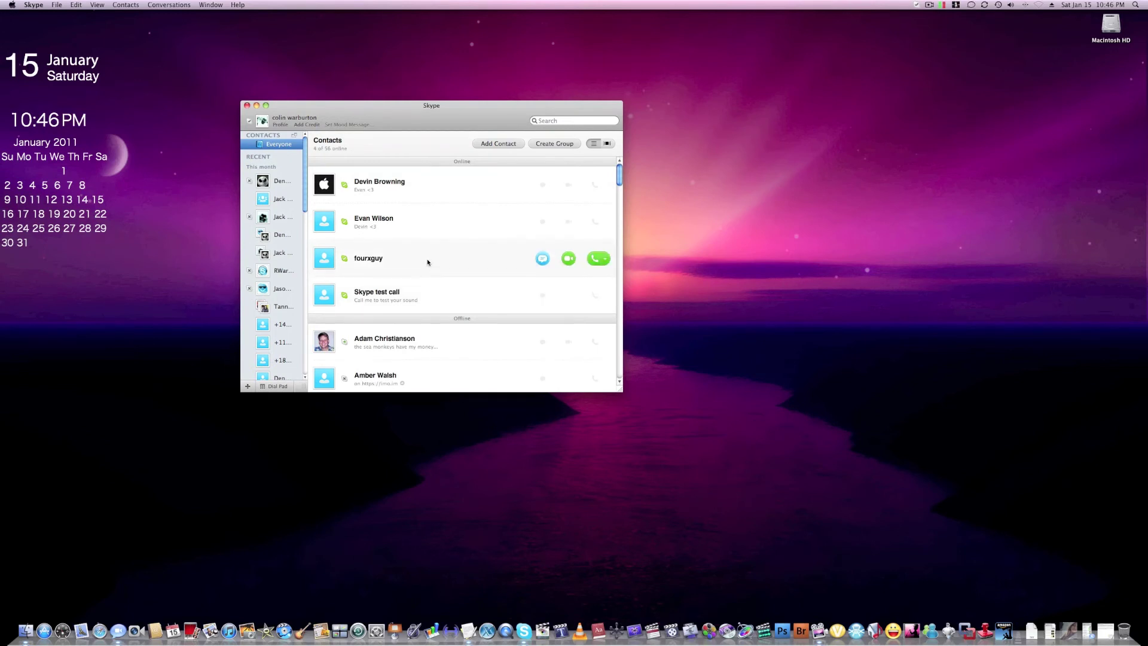
mouse_move(428, 262)
mouse_move(477, 219)
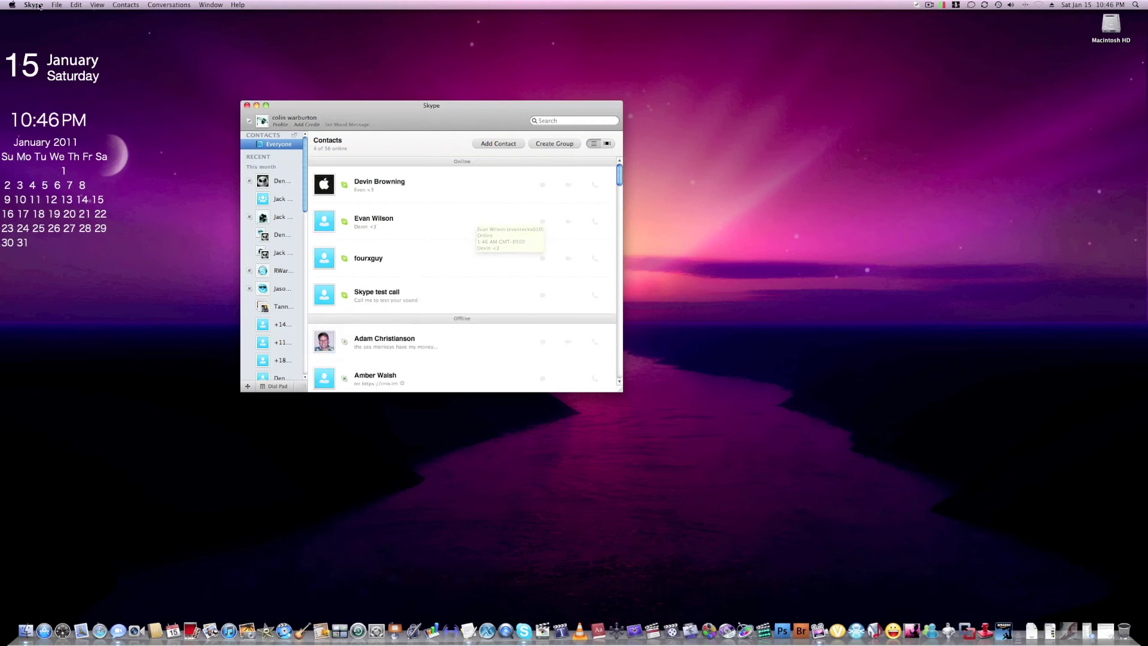
click(34, 5)
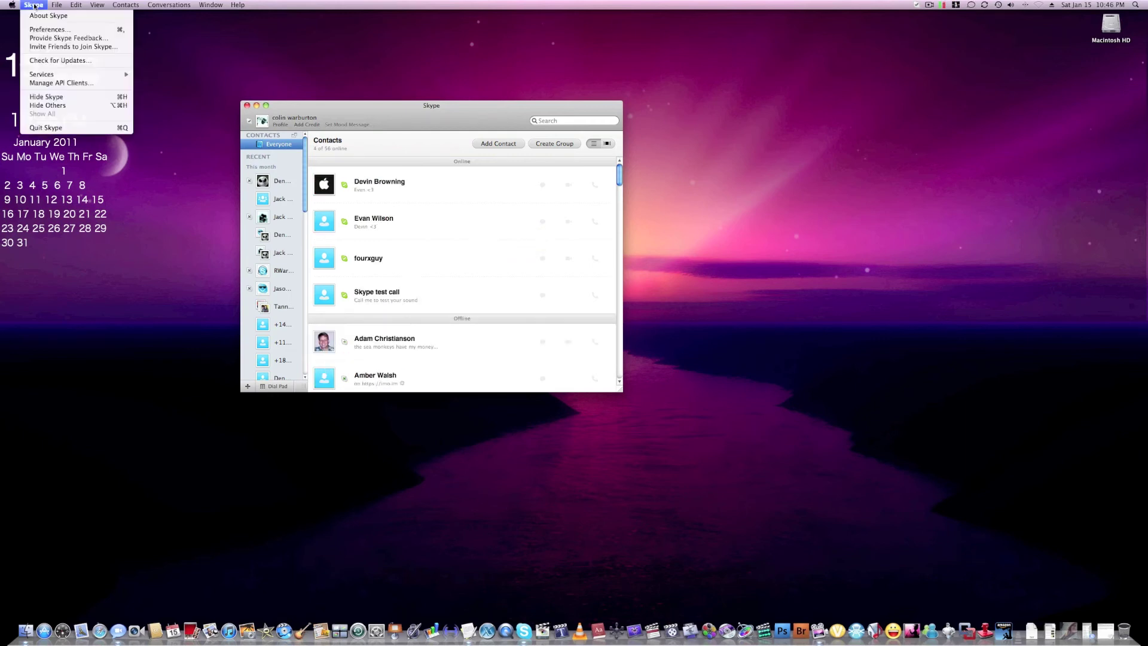
click(86, 129)
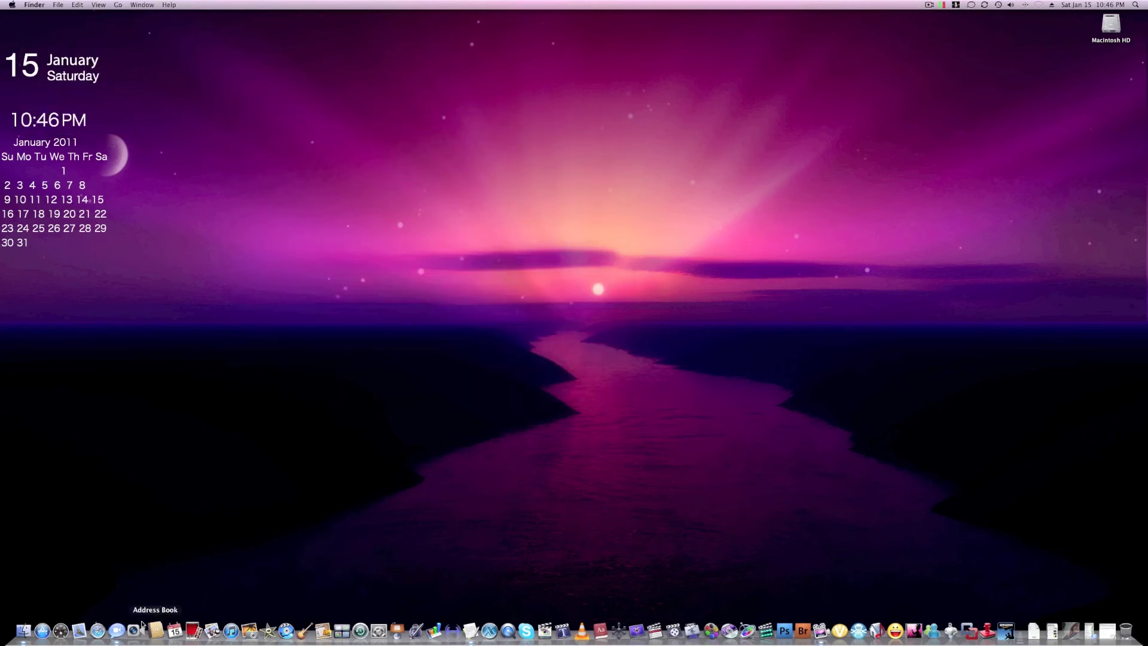
Launch iChat from the Dock, browse its AIM Buddy List, then minimize that window.
click(117, 631)
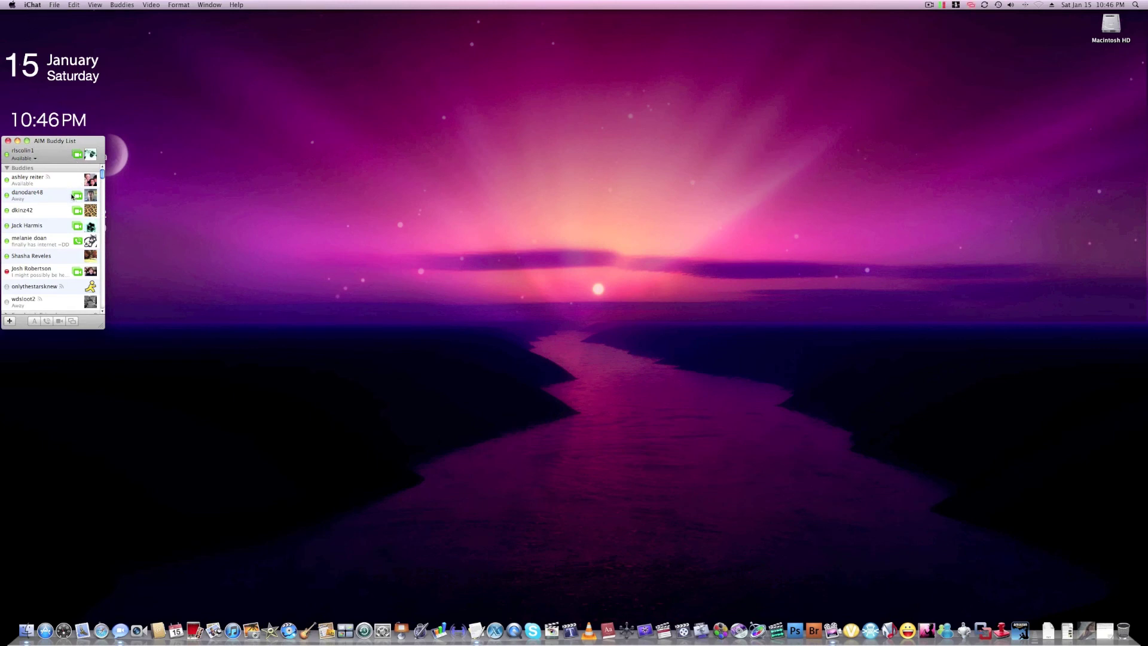
scroll(64, 308, down, 1)
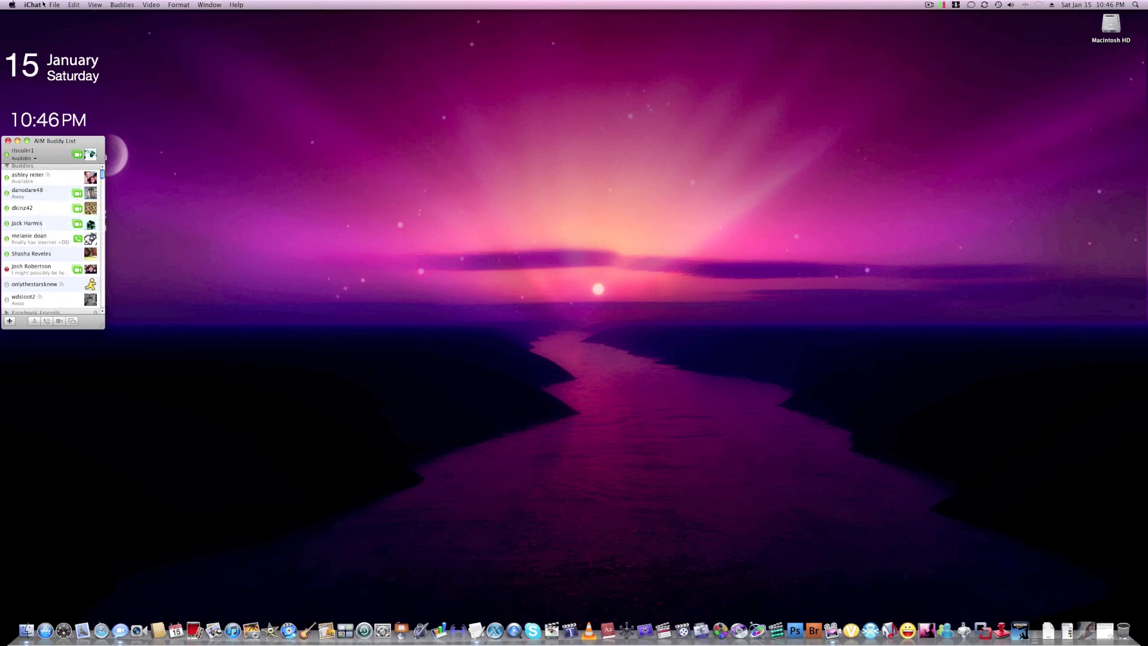
scroll(51, 174, up, 1)
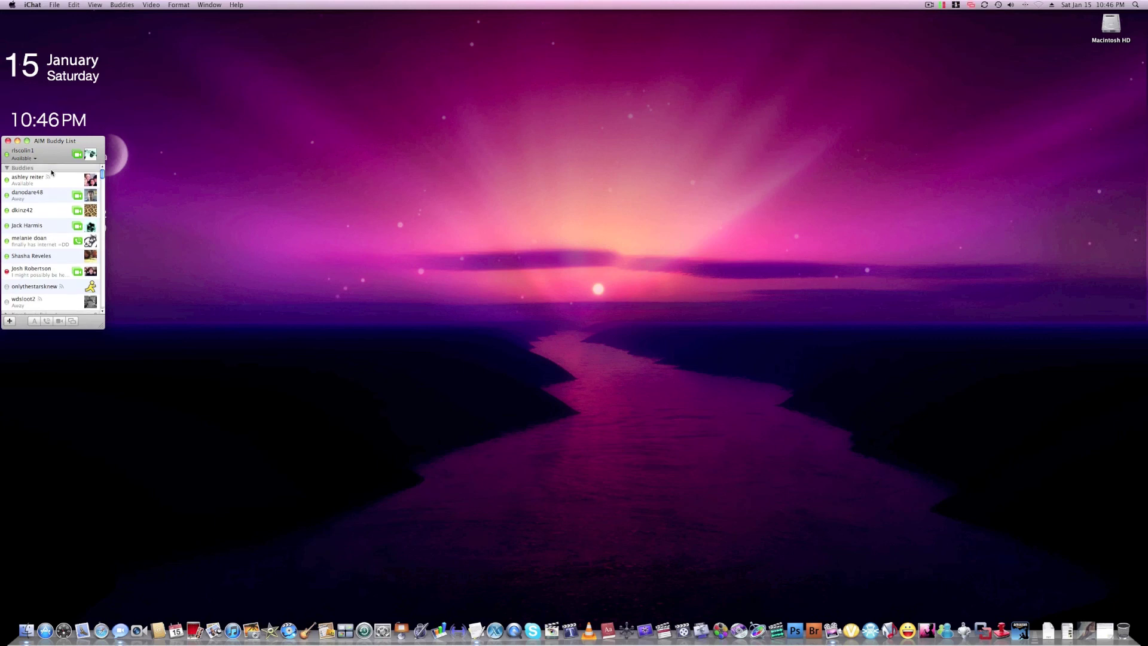
click(18, 143)
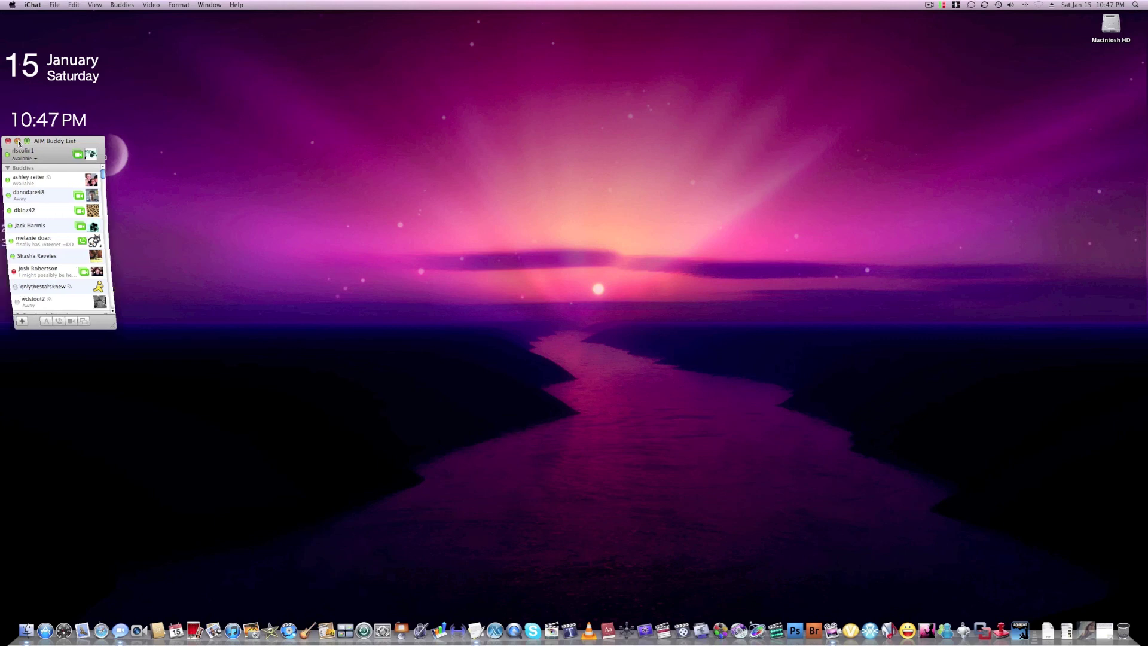
click(930, 5)
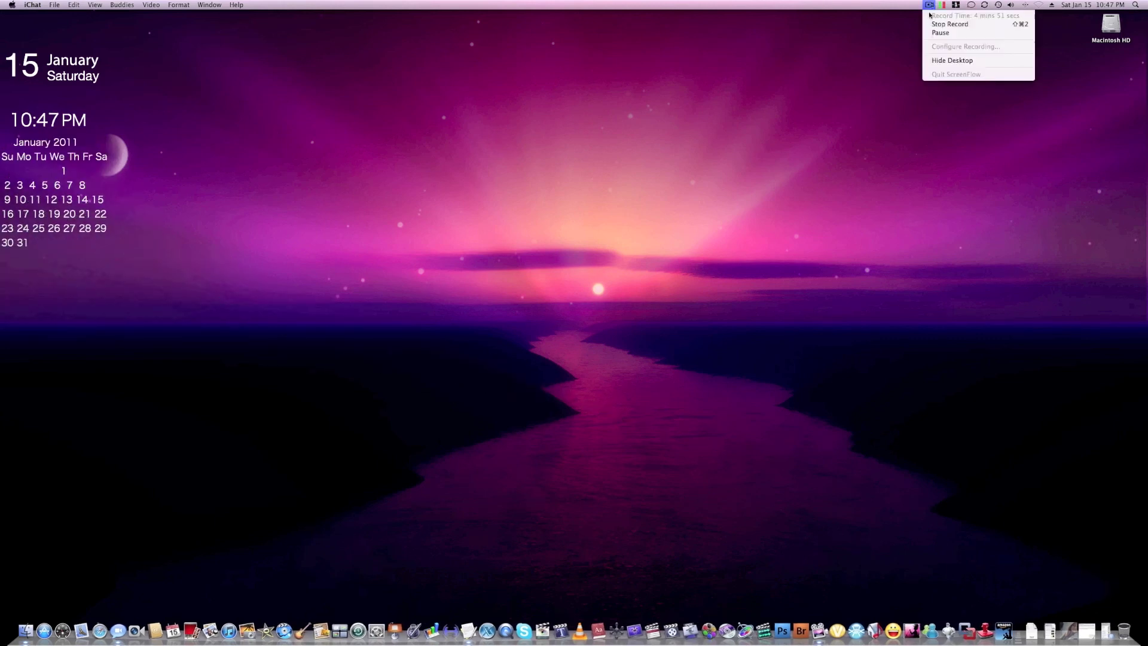